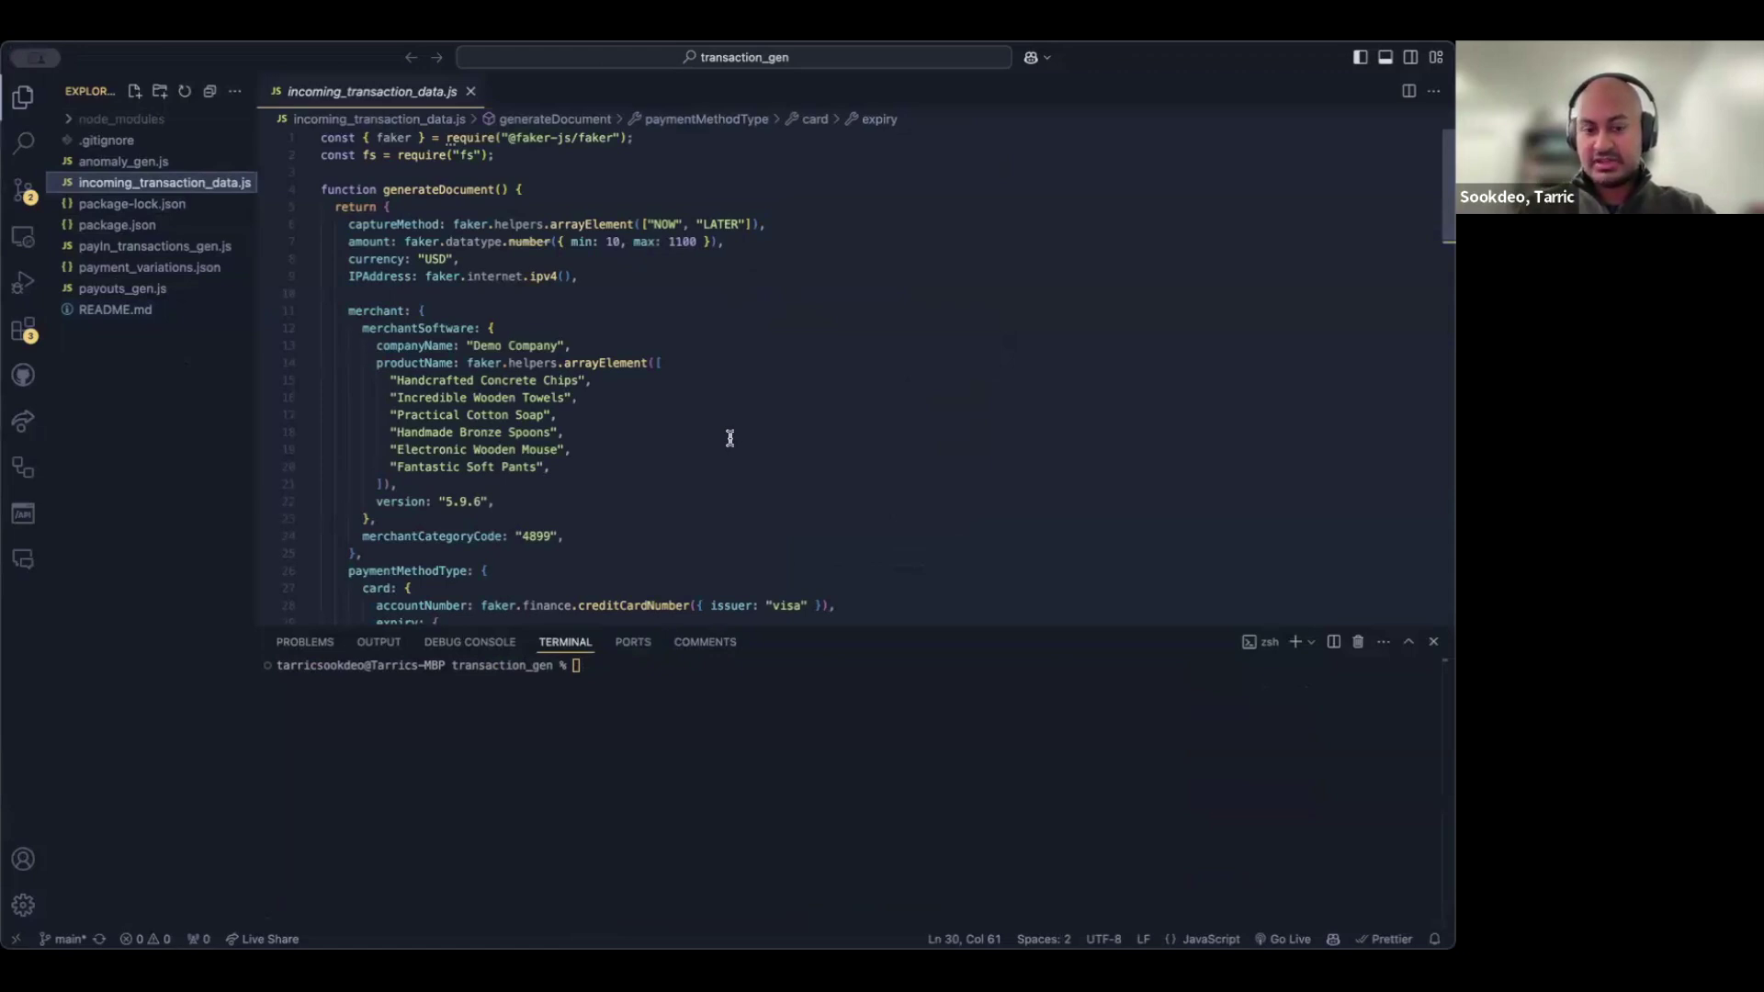
Run node incoming_transaction_data.js to generate 1000 documents, then view synthetic_documents.ndjson.
click(726, 739)
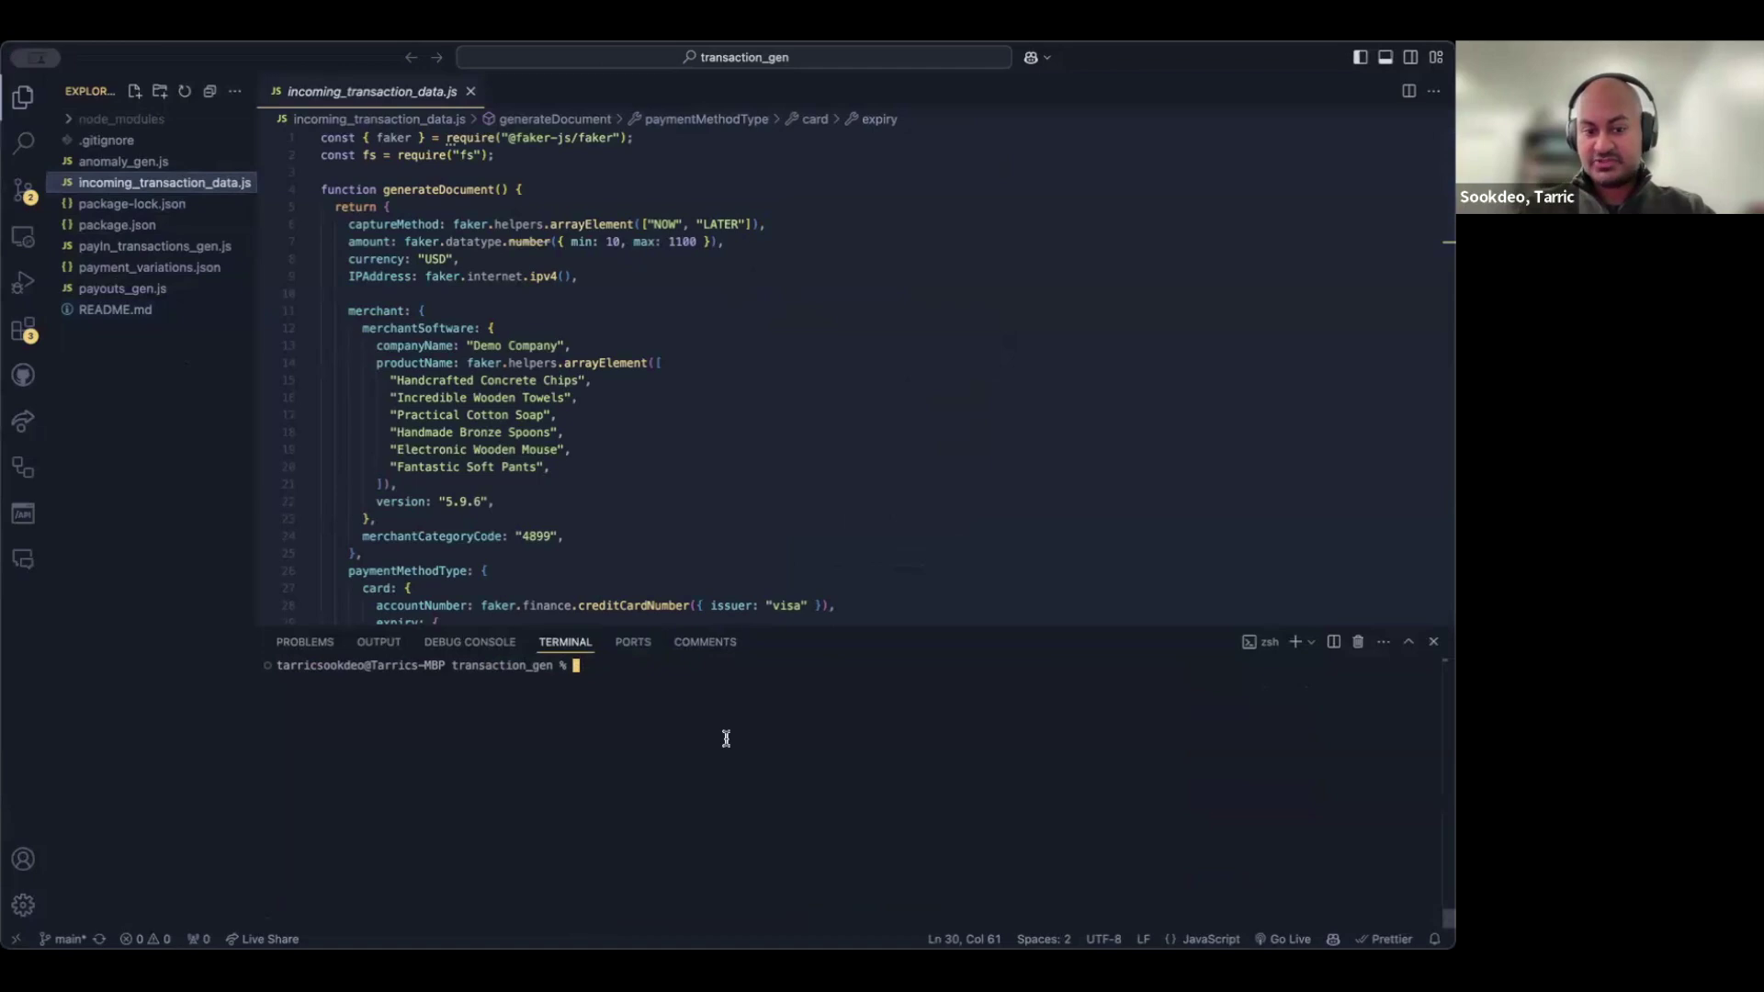
text(node )
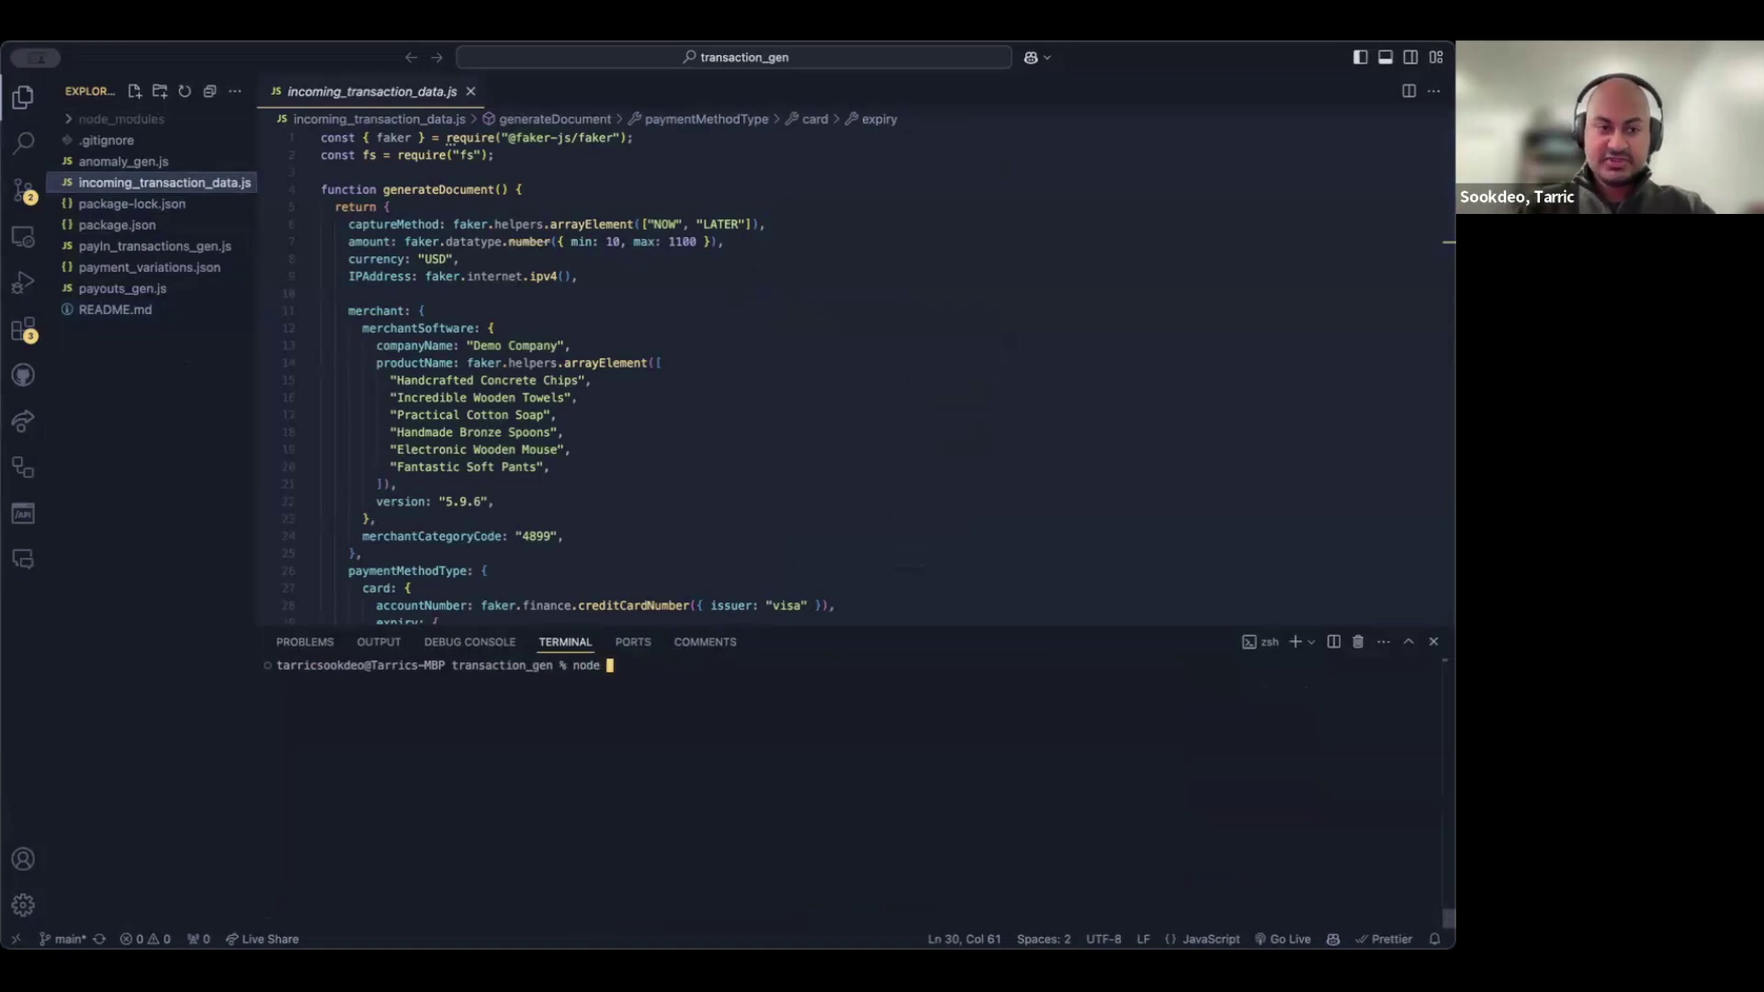
text(i)
key(Tab)
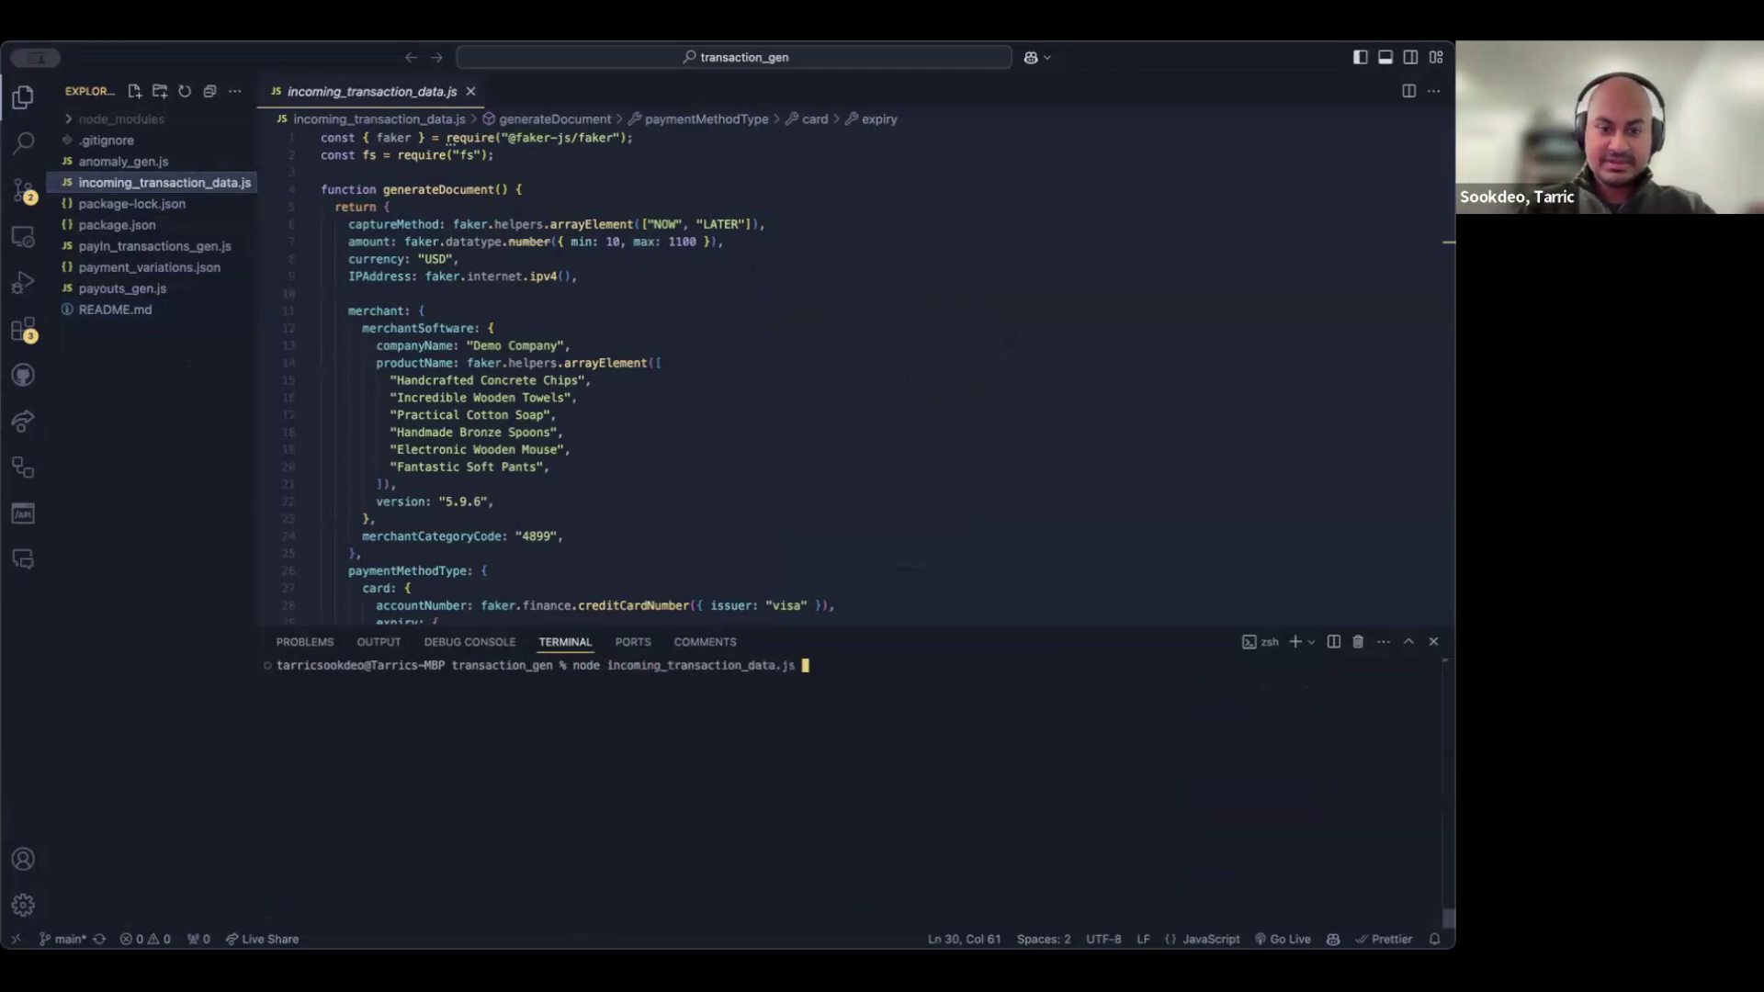
key(Return)
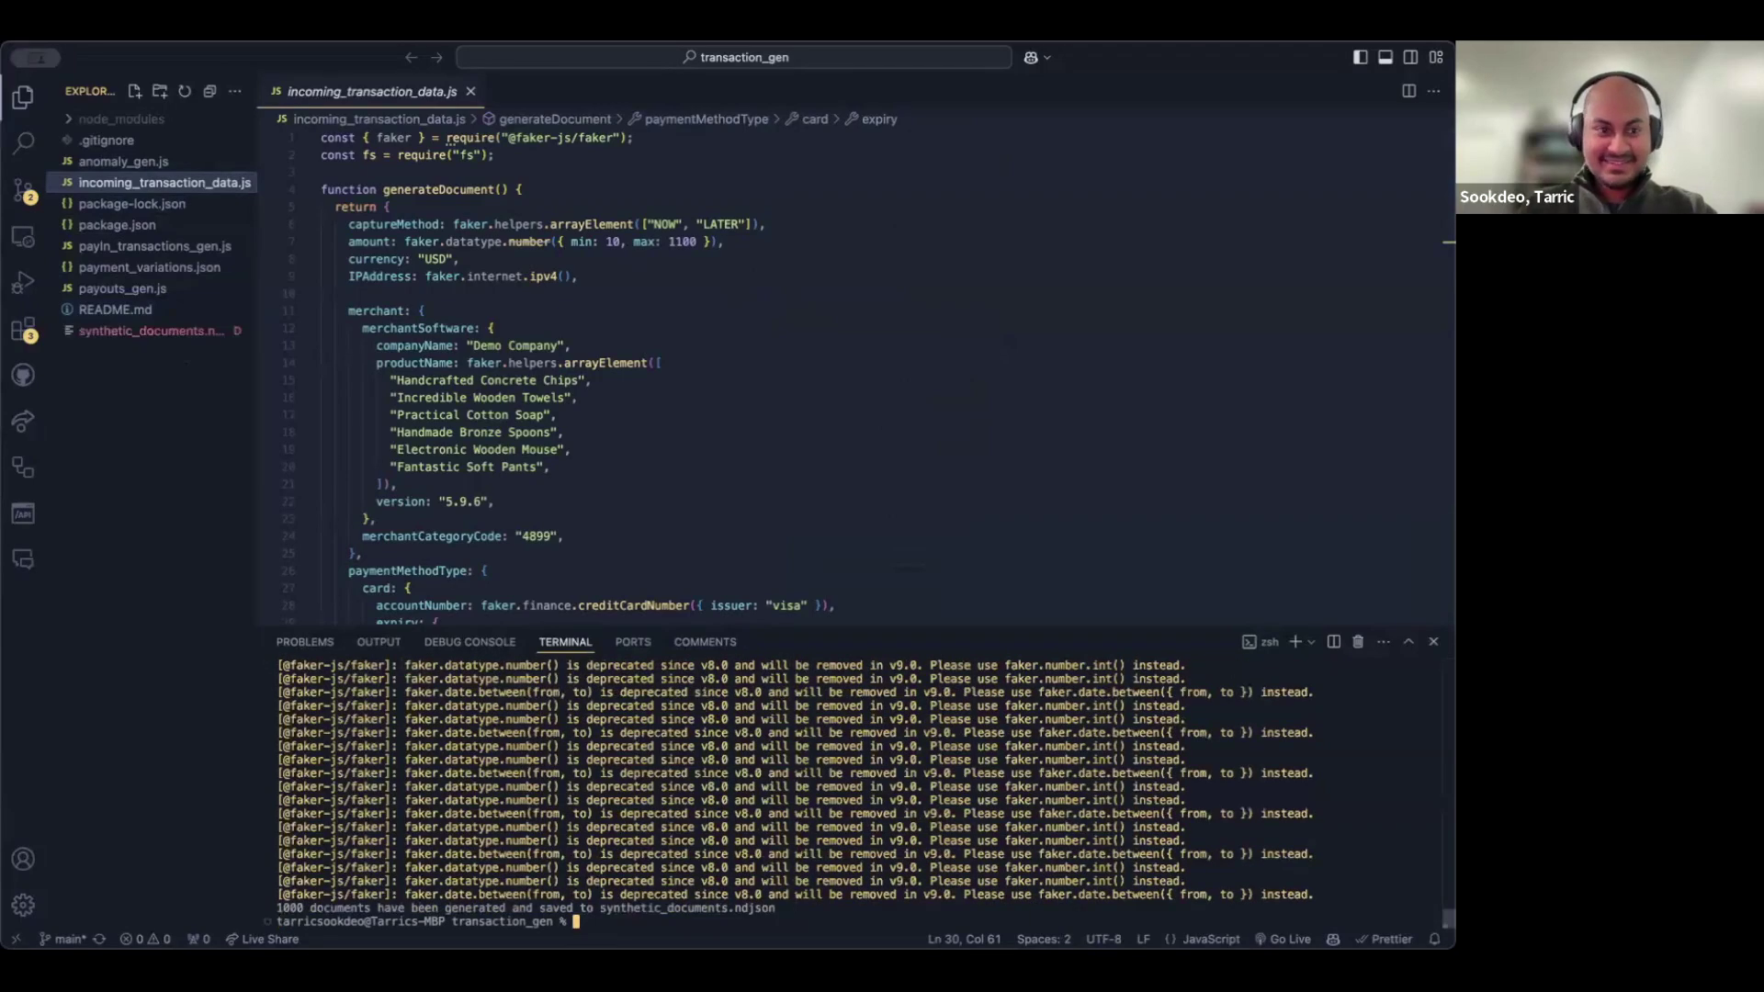
click(137, 331)
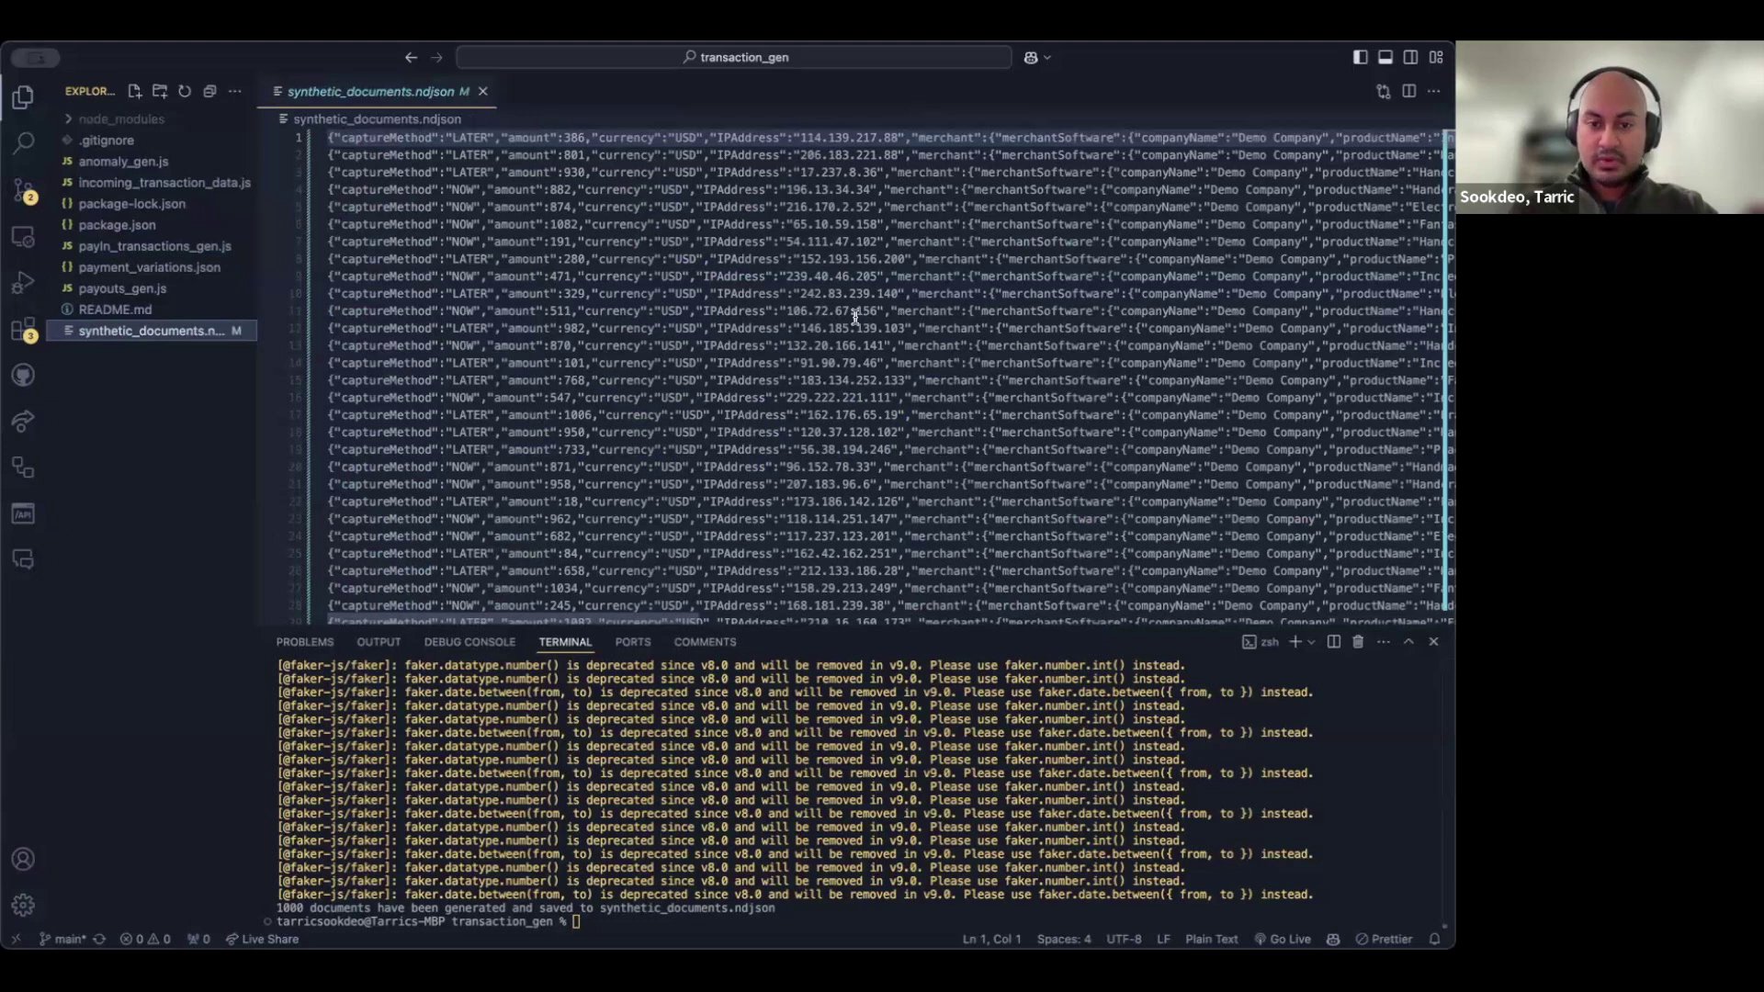
Run open . in the terminal to reveal the transaction_gen project folder in Finder.
click(873, 872)
text(open .)
key(Return)
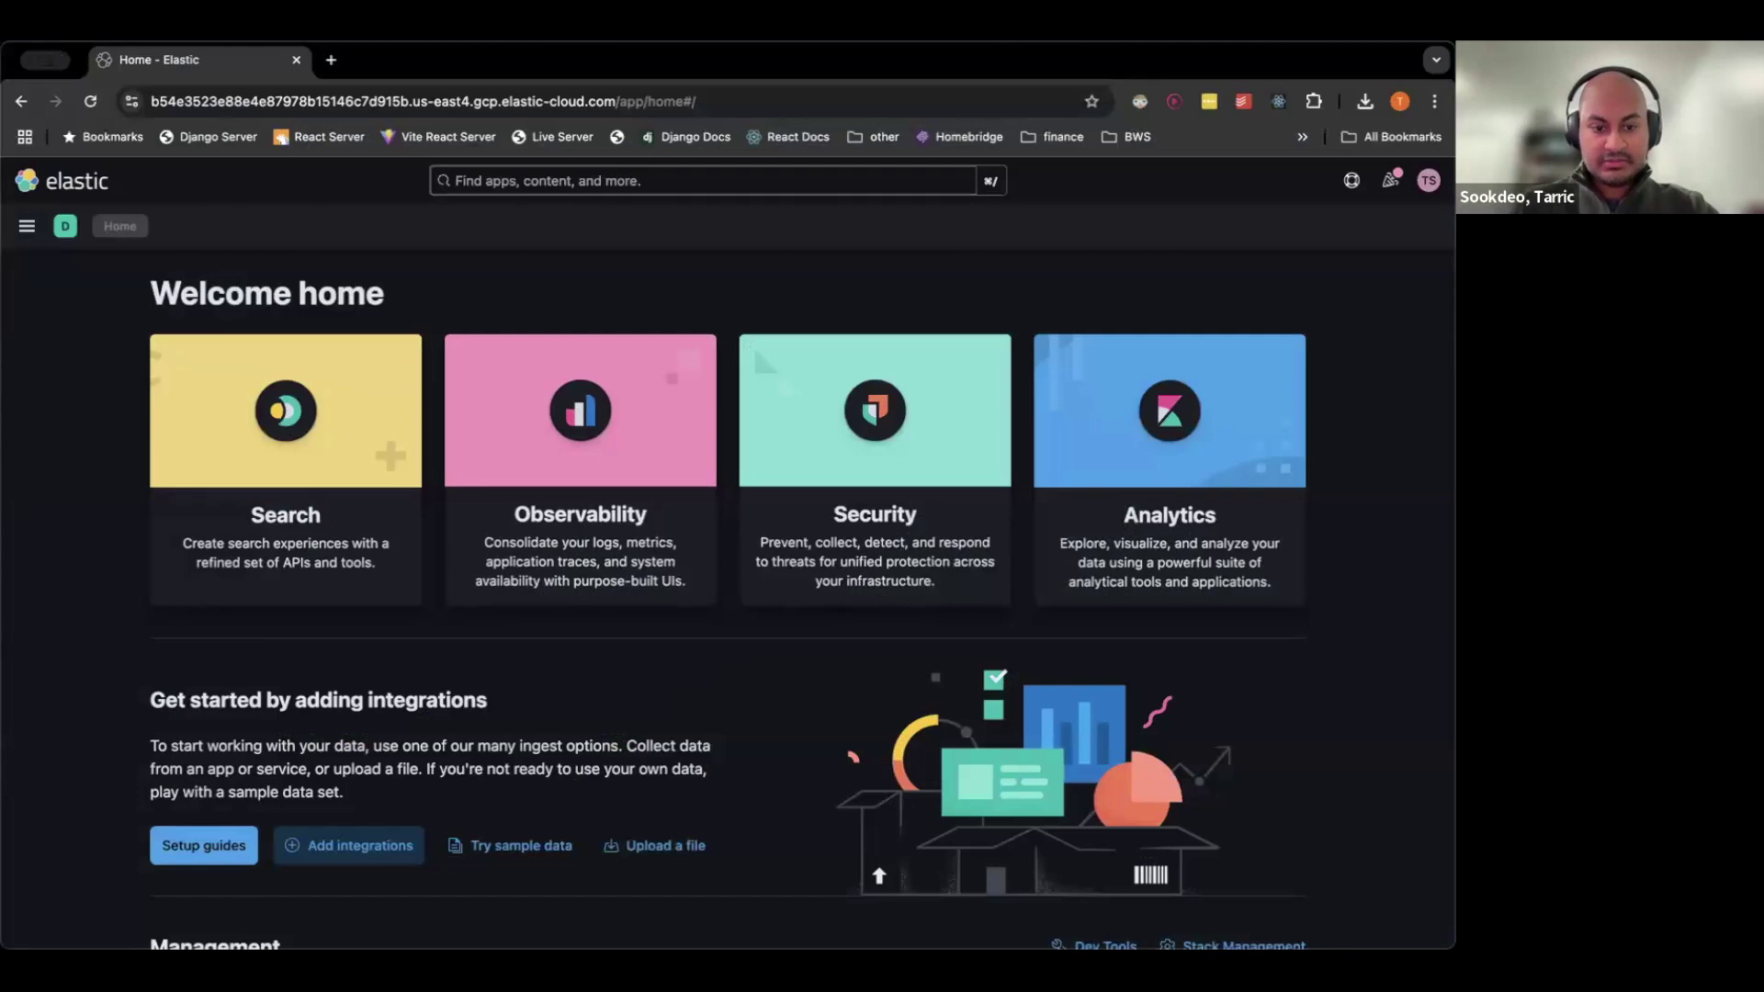
Upload synthetic_documents.ndjson through Upload a file on the Kibana Home page.
scroll(504, 666, down, 3)
click(652, 666)
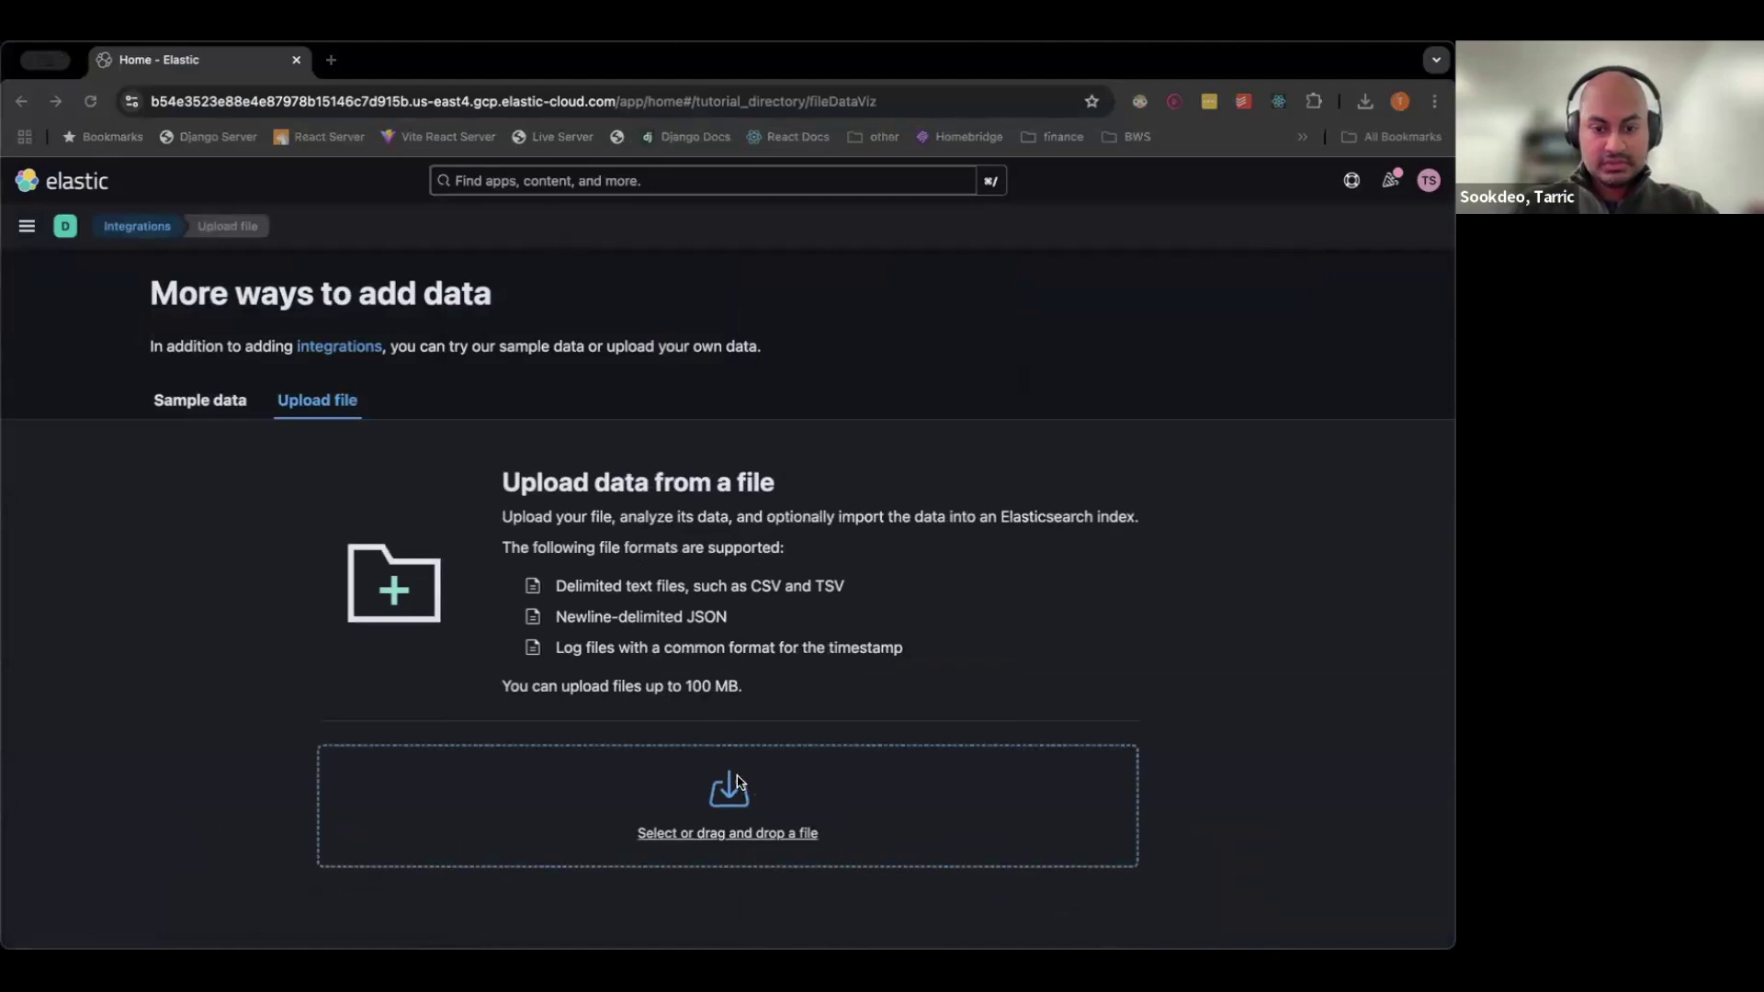
drag(737, 782, 736, 781)
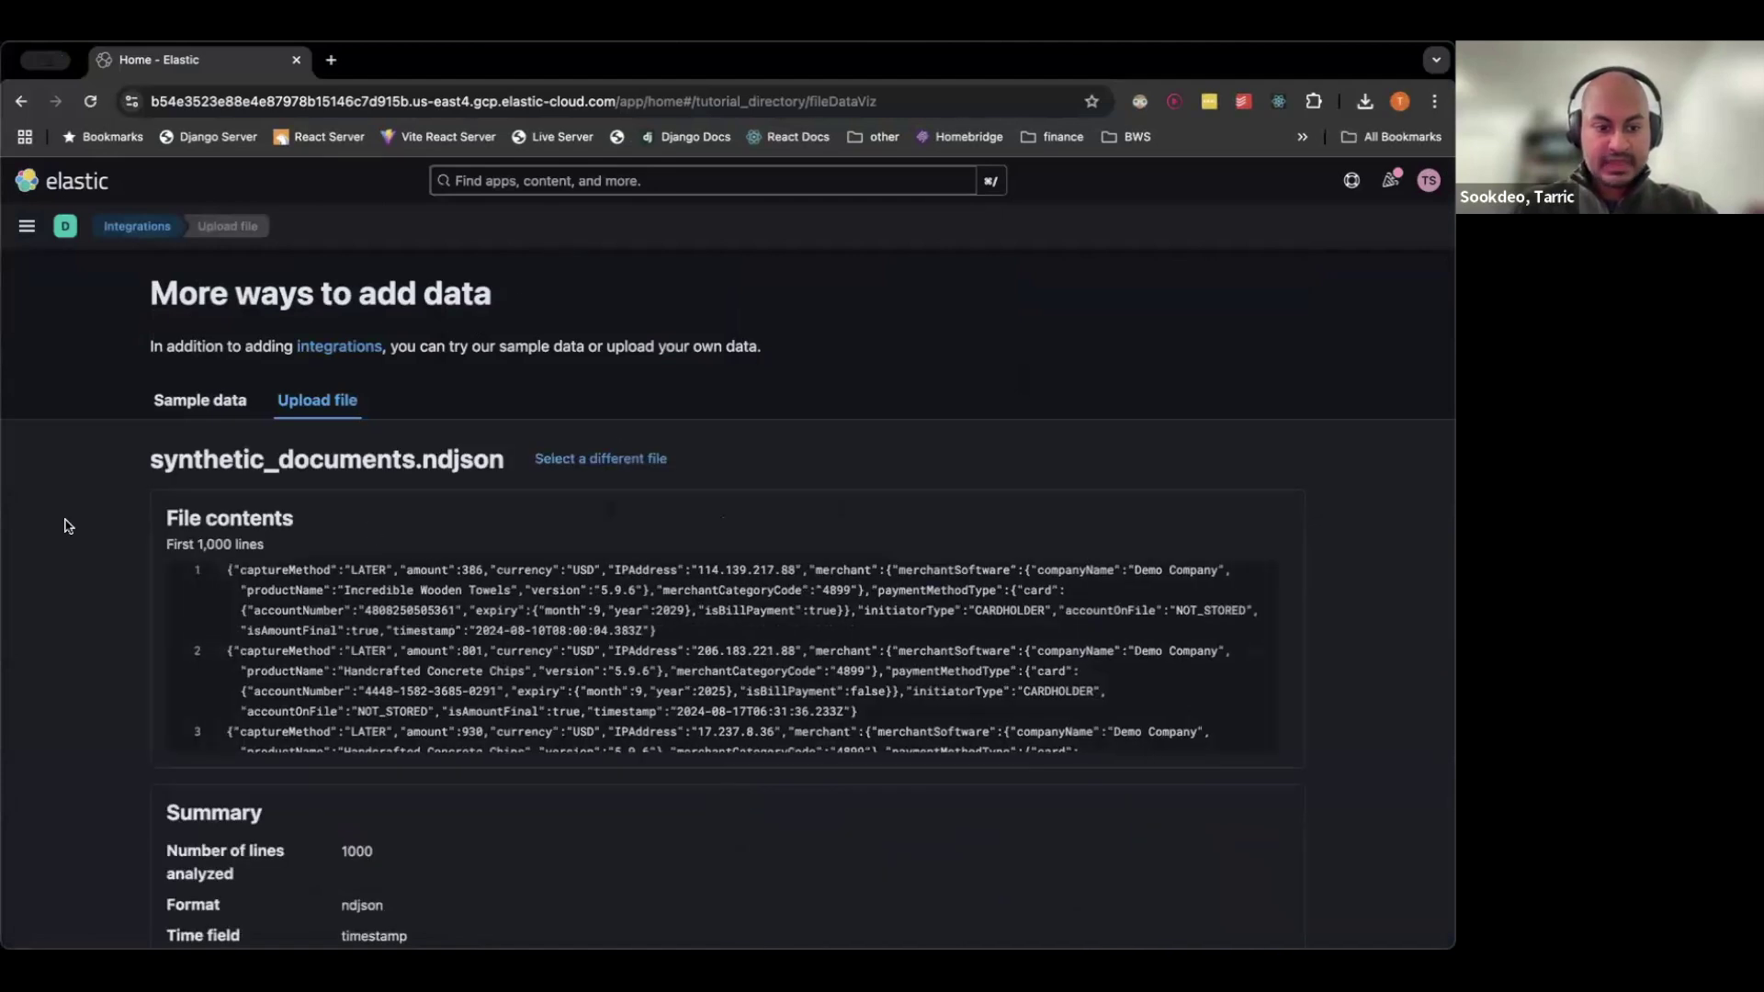
Review the analysis: 1000 ndjson lines, timestamp time field, and per-field stats.
scroll(82, 523, down, 3)
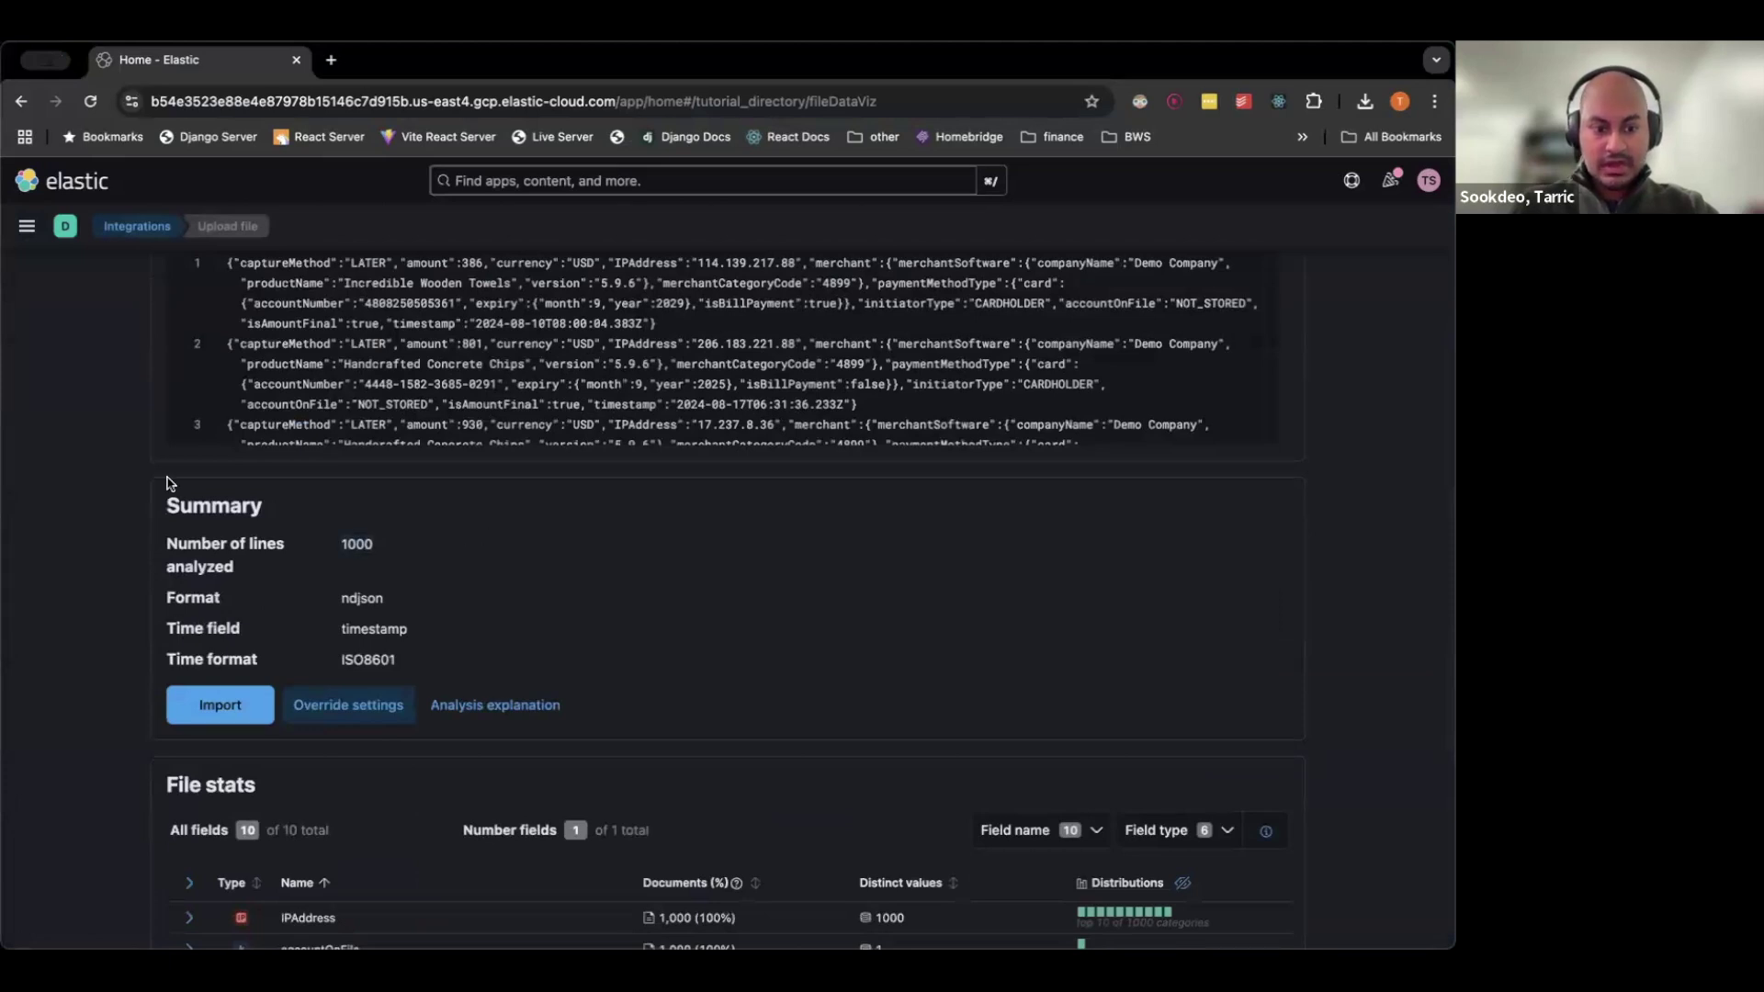
scroll(165, 479, down, 1)
scroll(129, 480, down, 2)
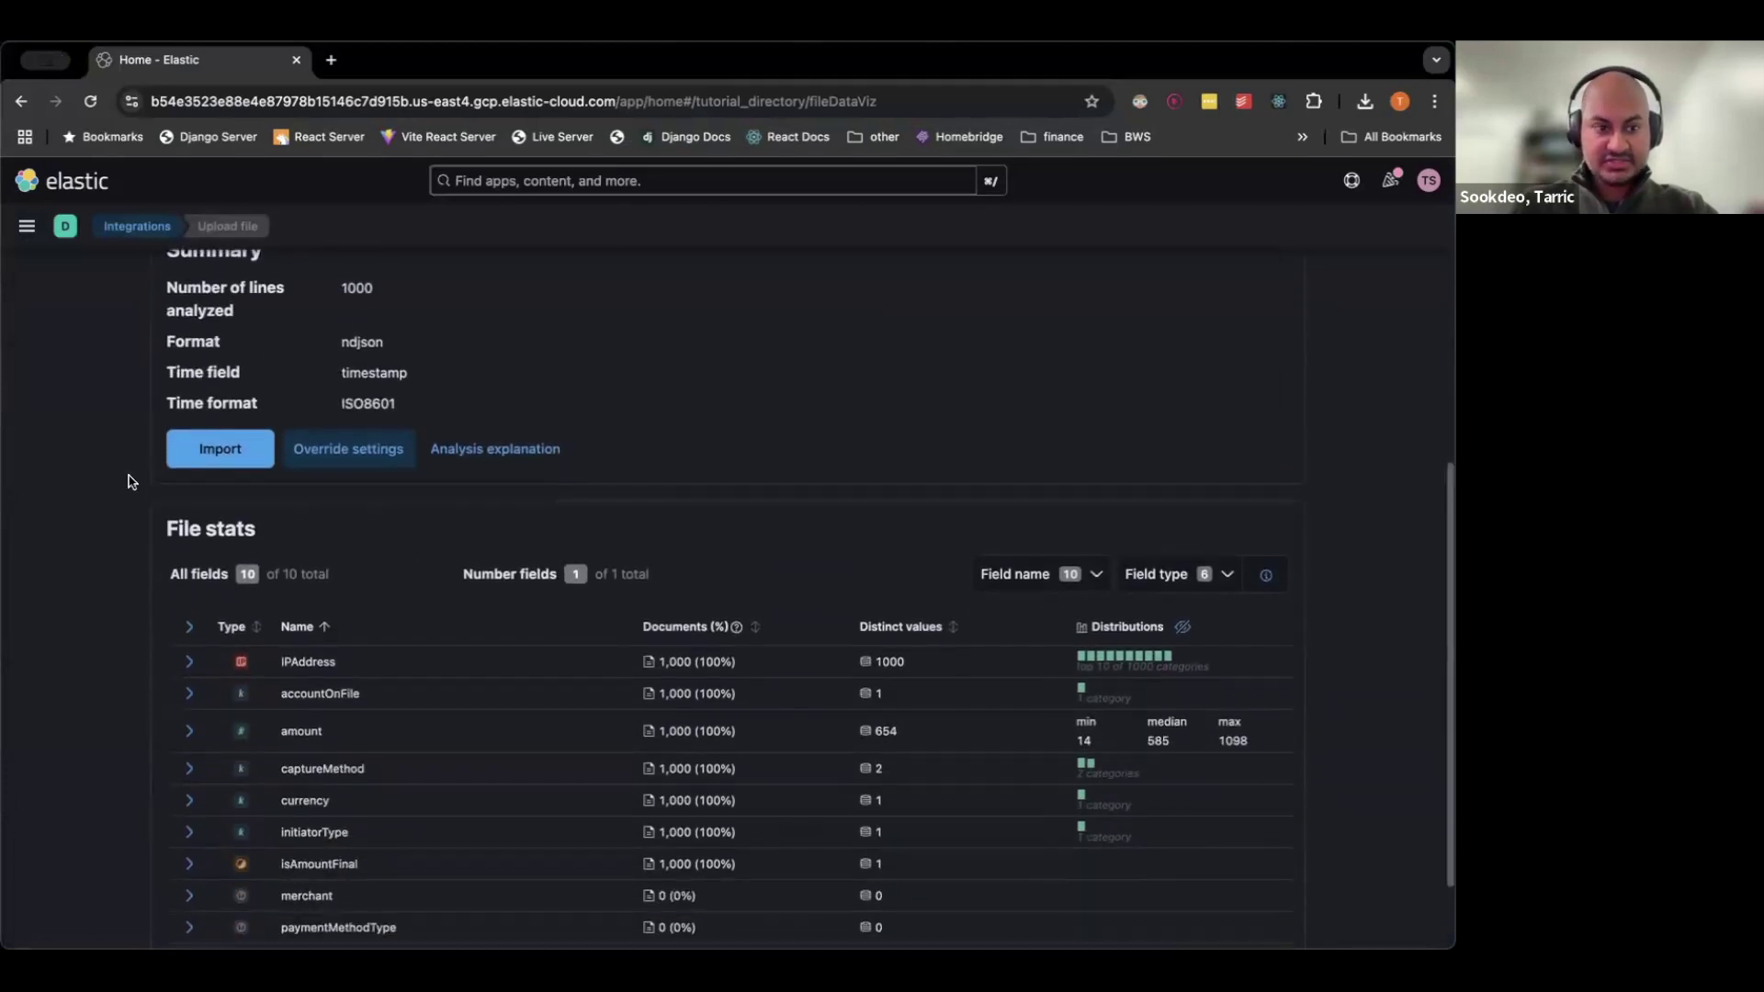
scroll(130, 479, up, 1)
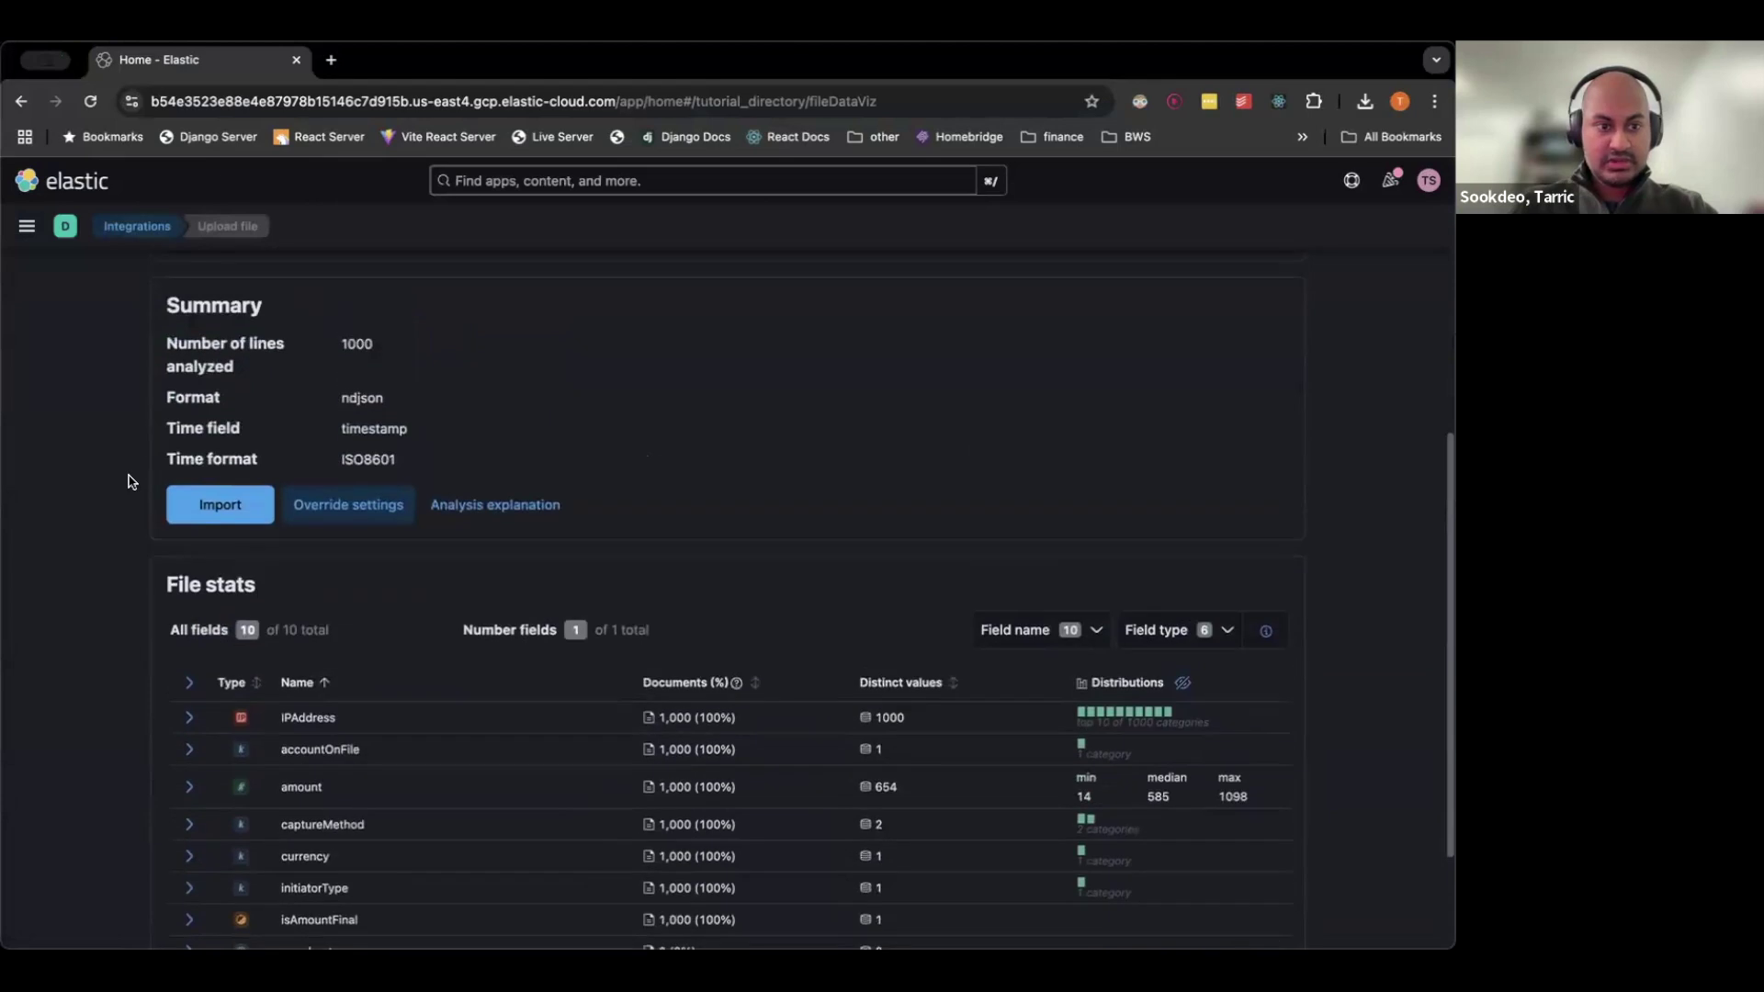
scroll(643, 677, down, 1)
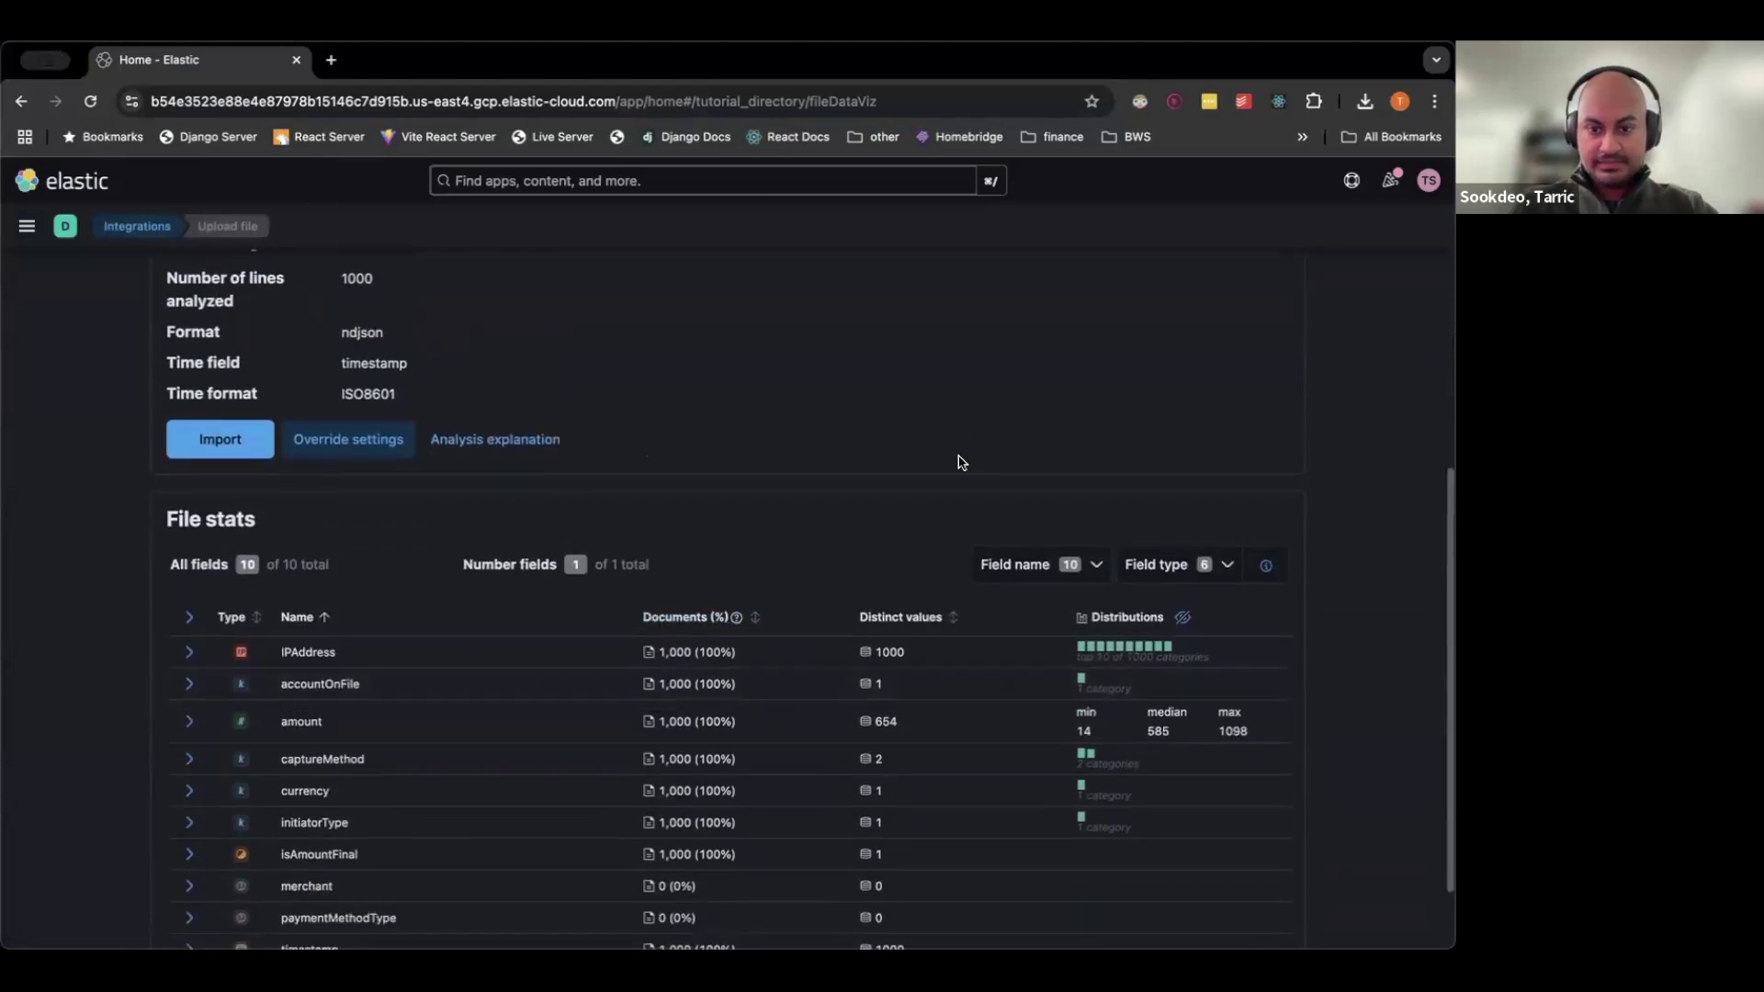
scroll(414, 591, down, 1)
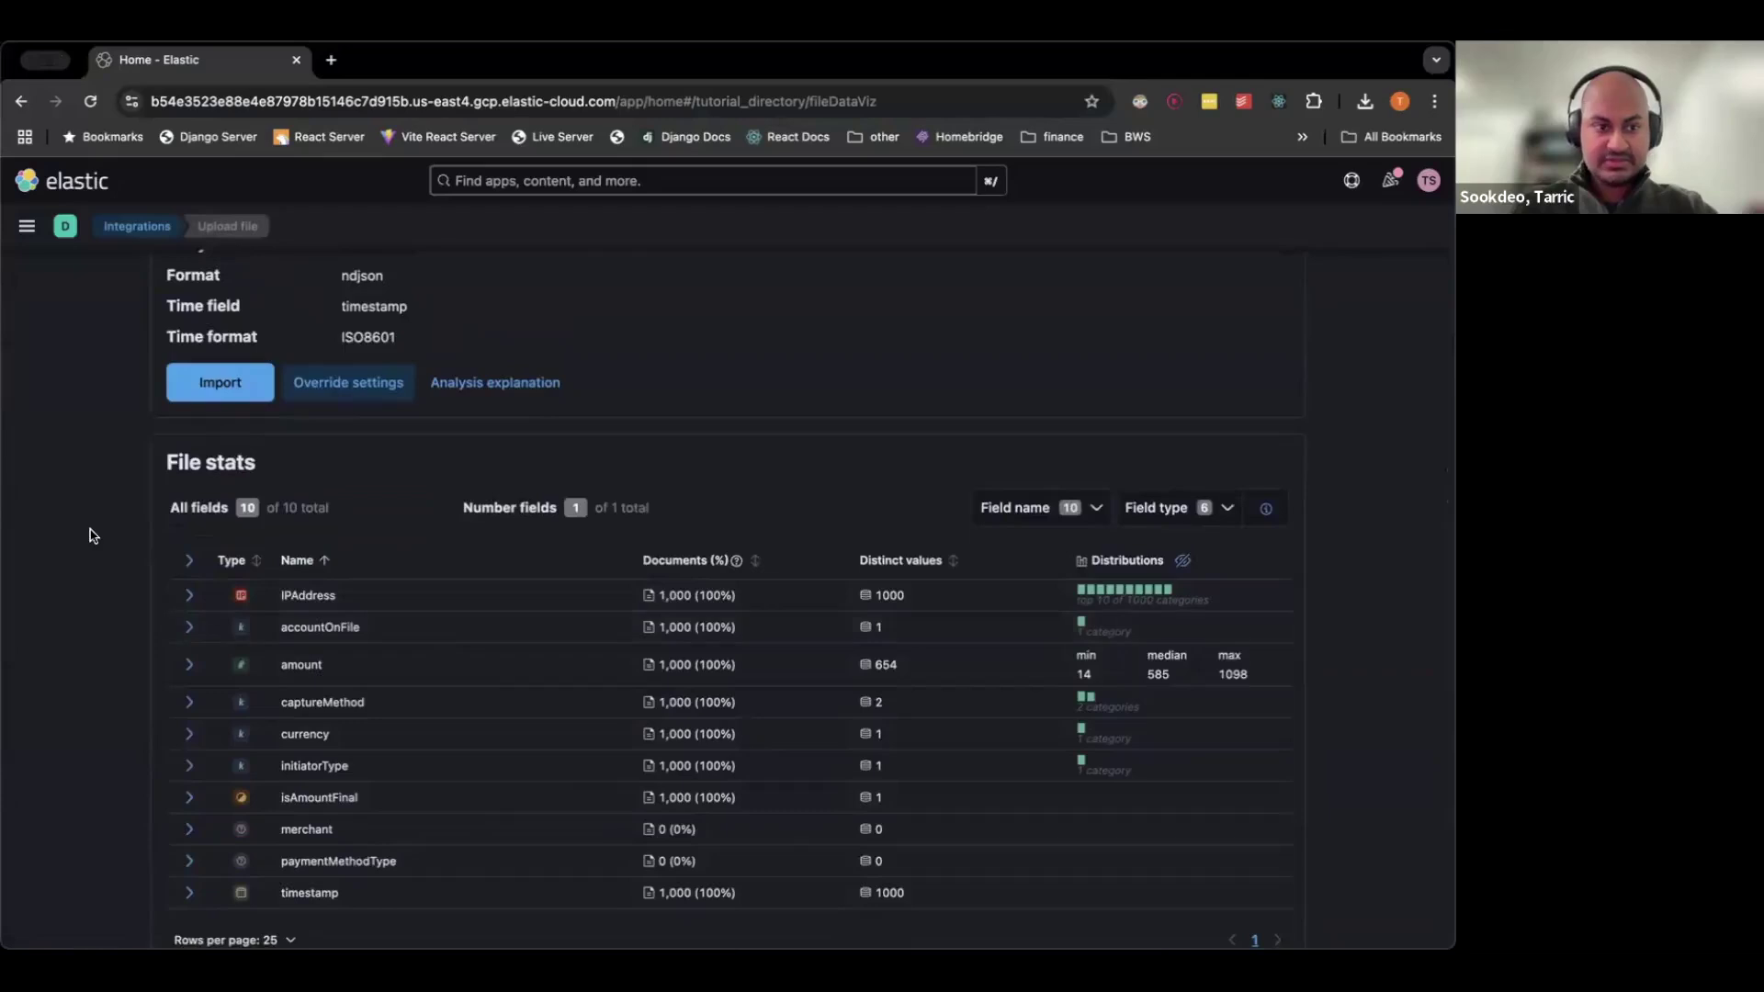
scroll(86, 532, up, 8)
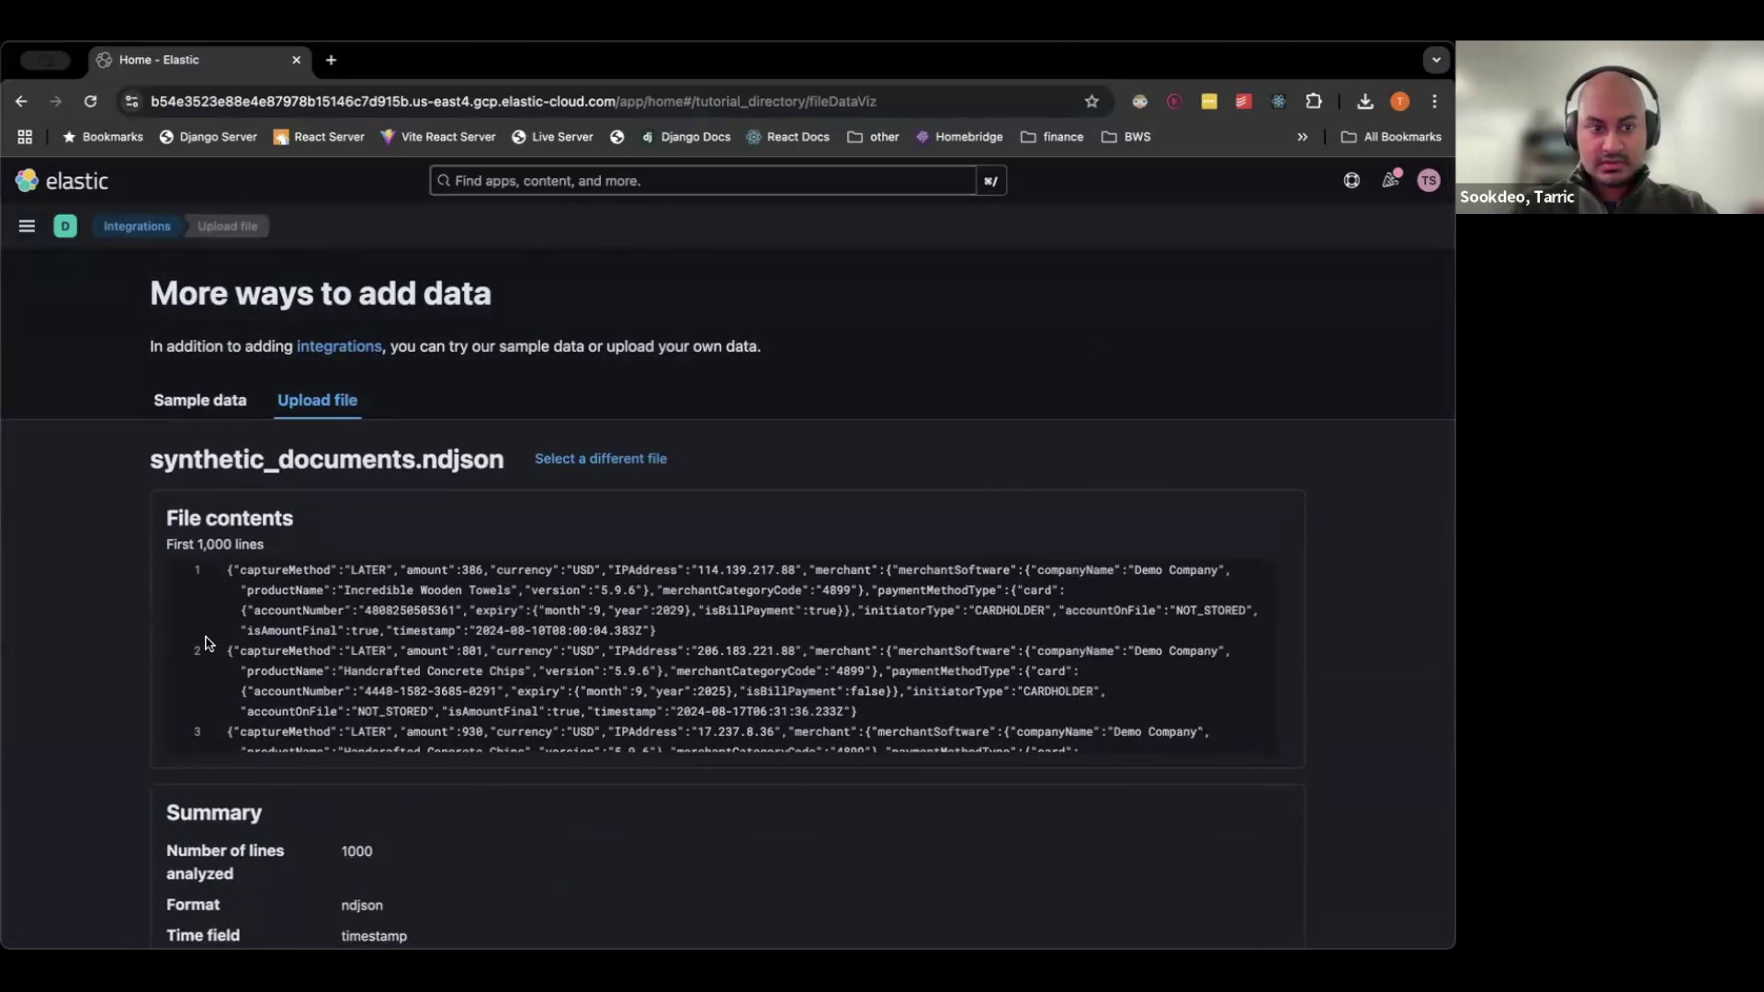
scroll(200, 650, down, 5)
scroll(39, 593, down, 5)
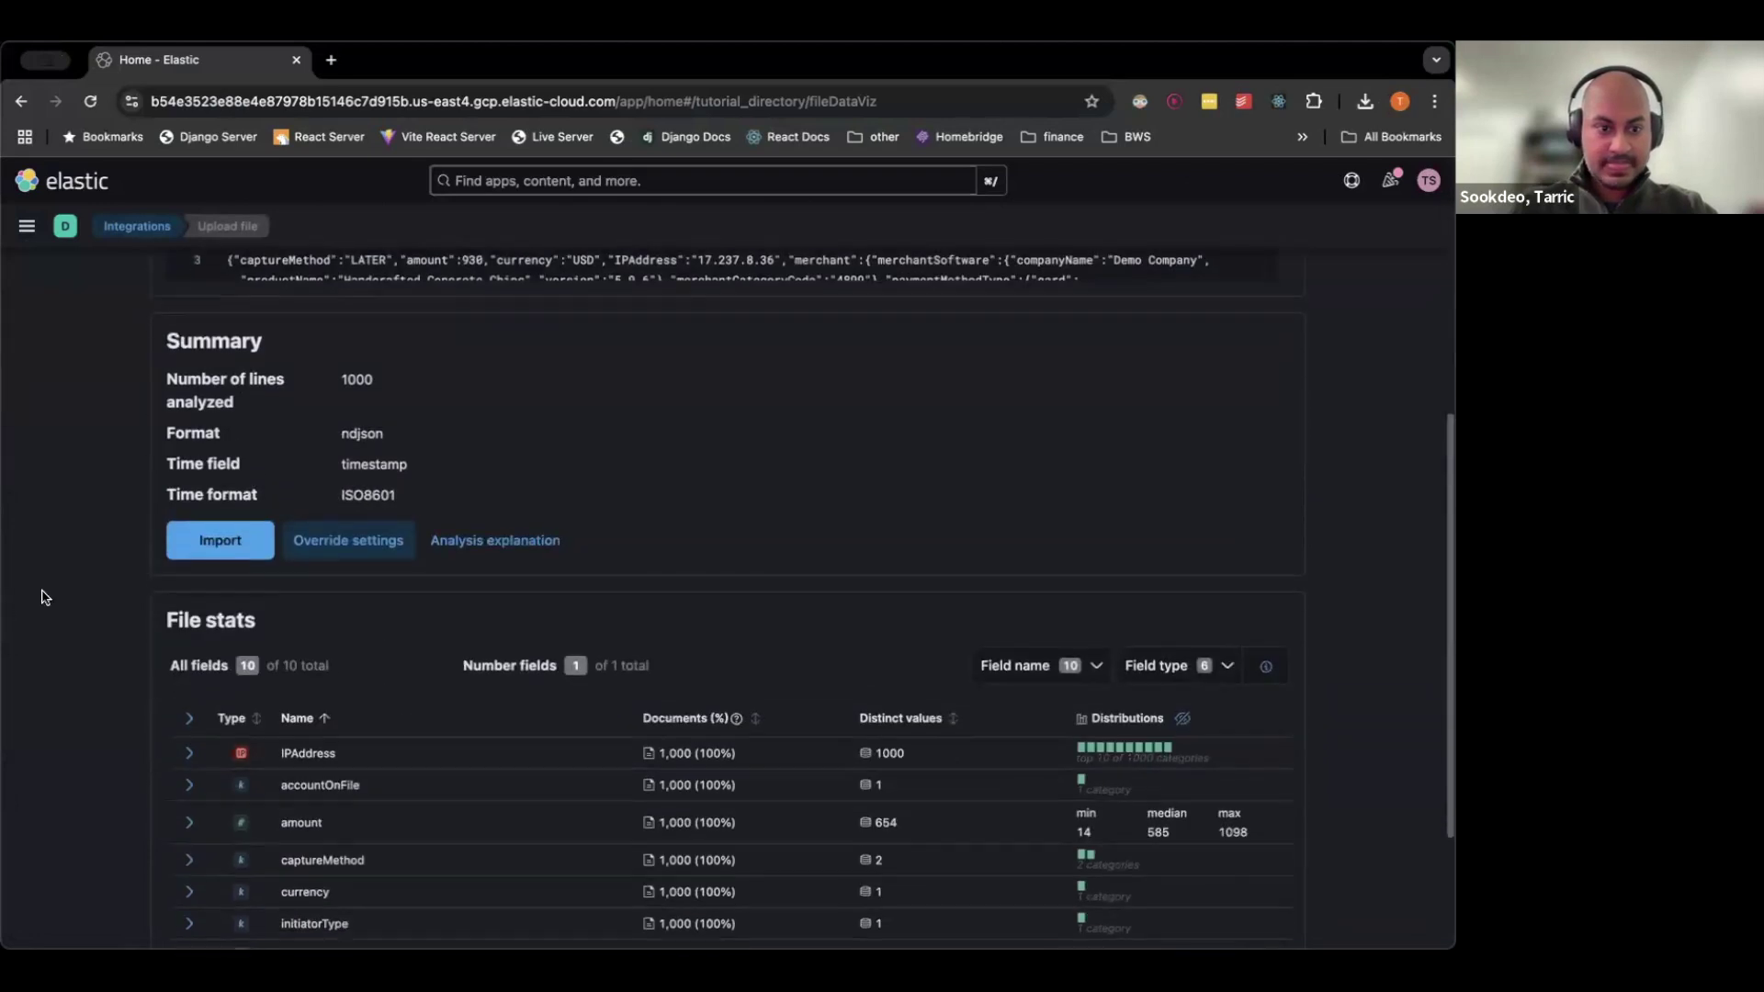
Import the file into a new transactions_examples index with a matching data view.
click(204, 512)
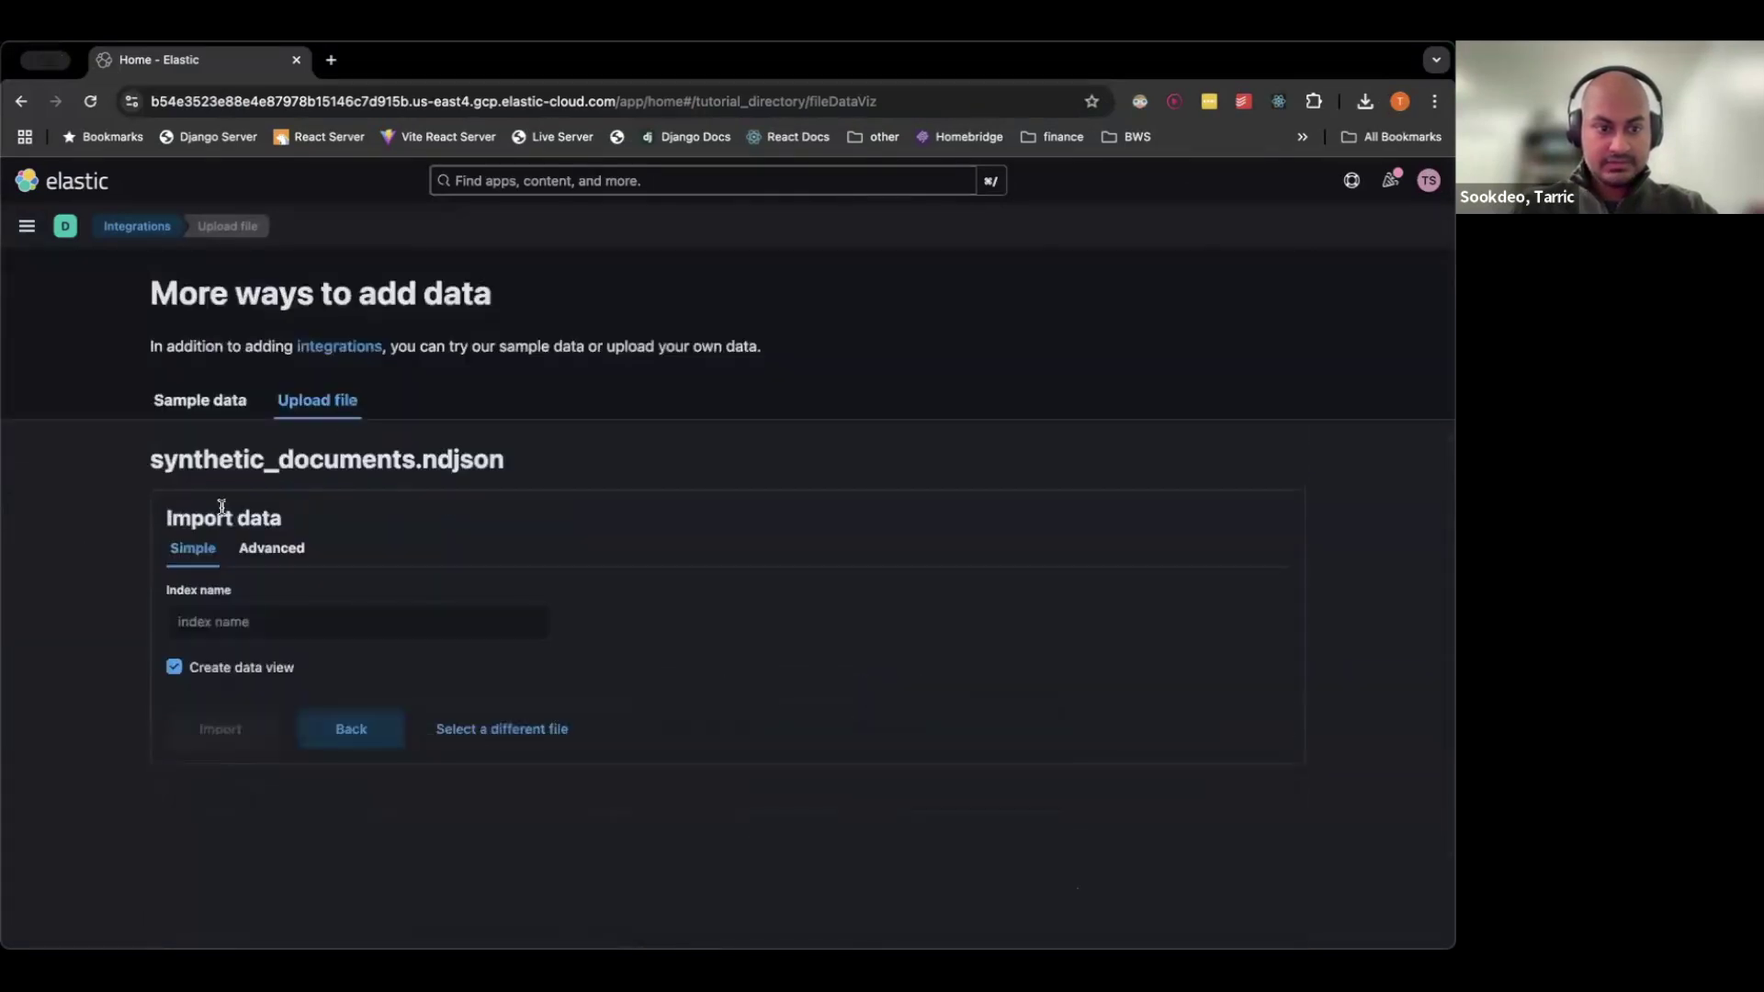
click(260, 626)
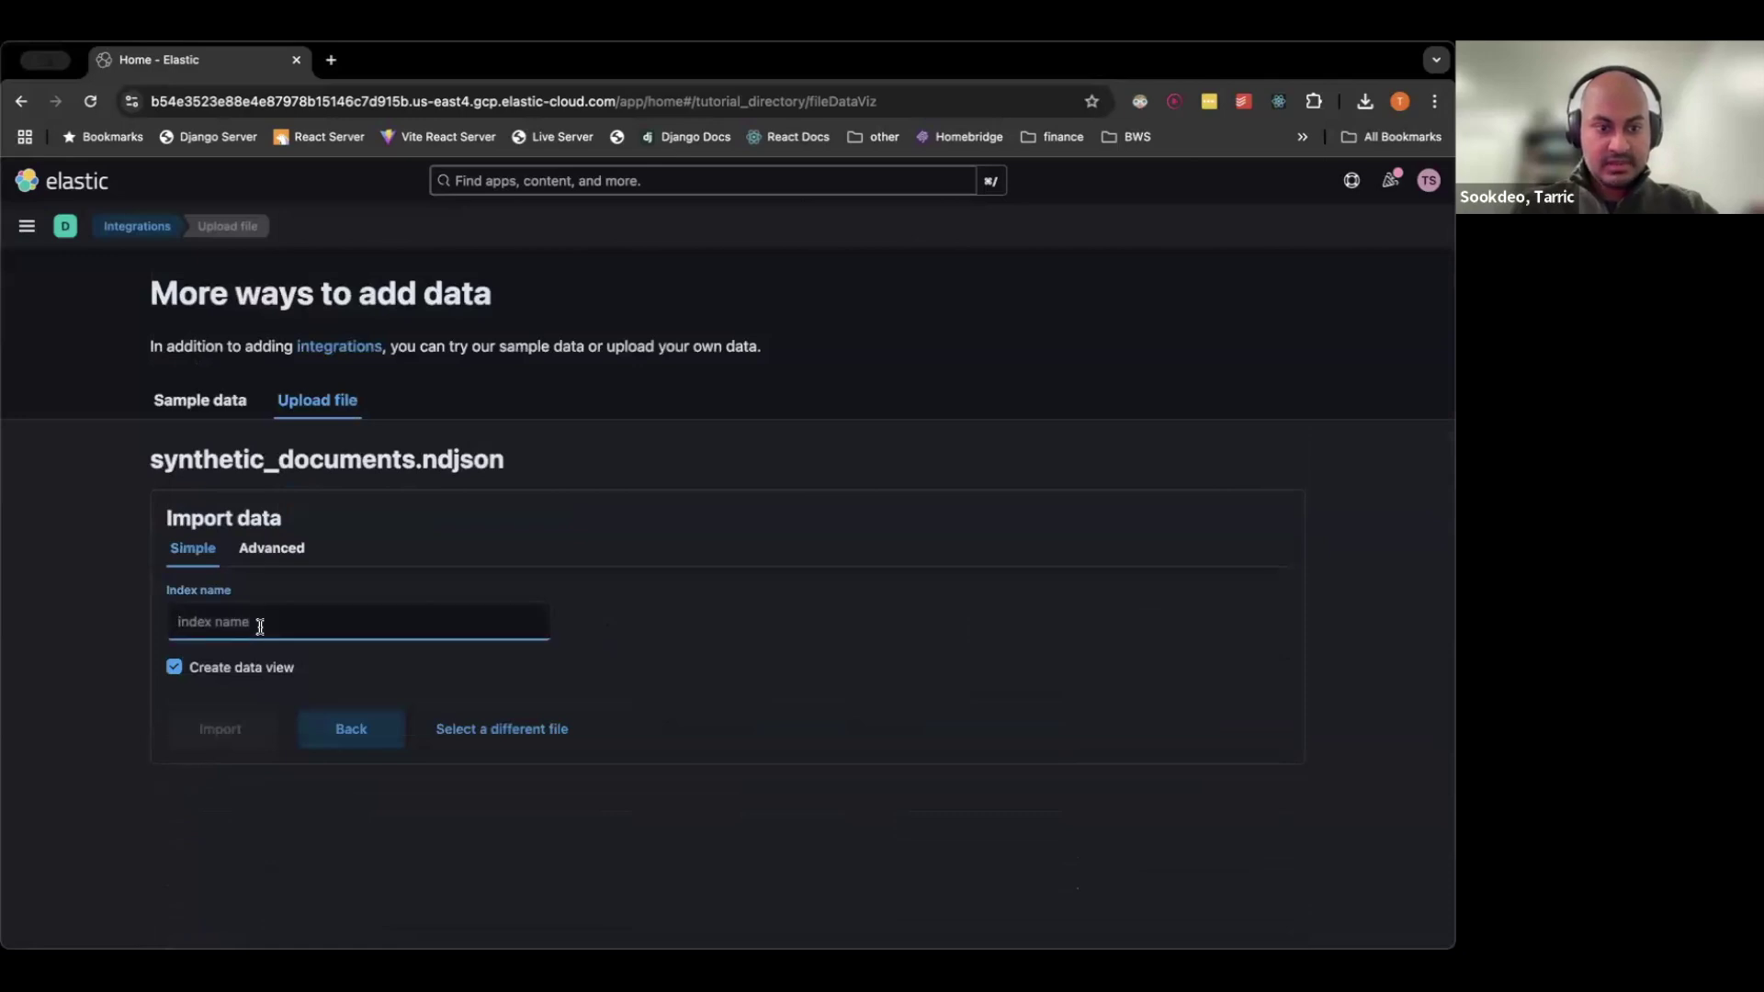
click(271, 554)
click(190, 554)
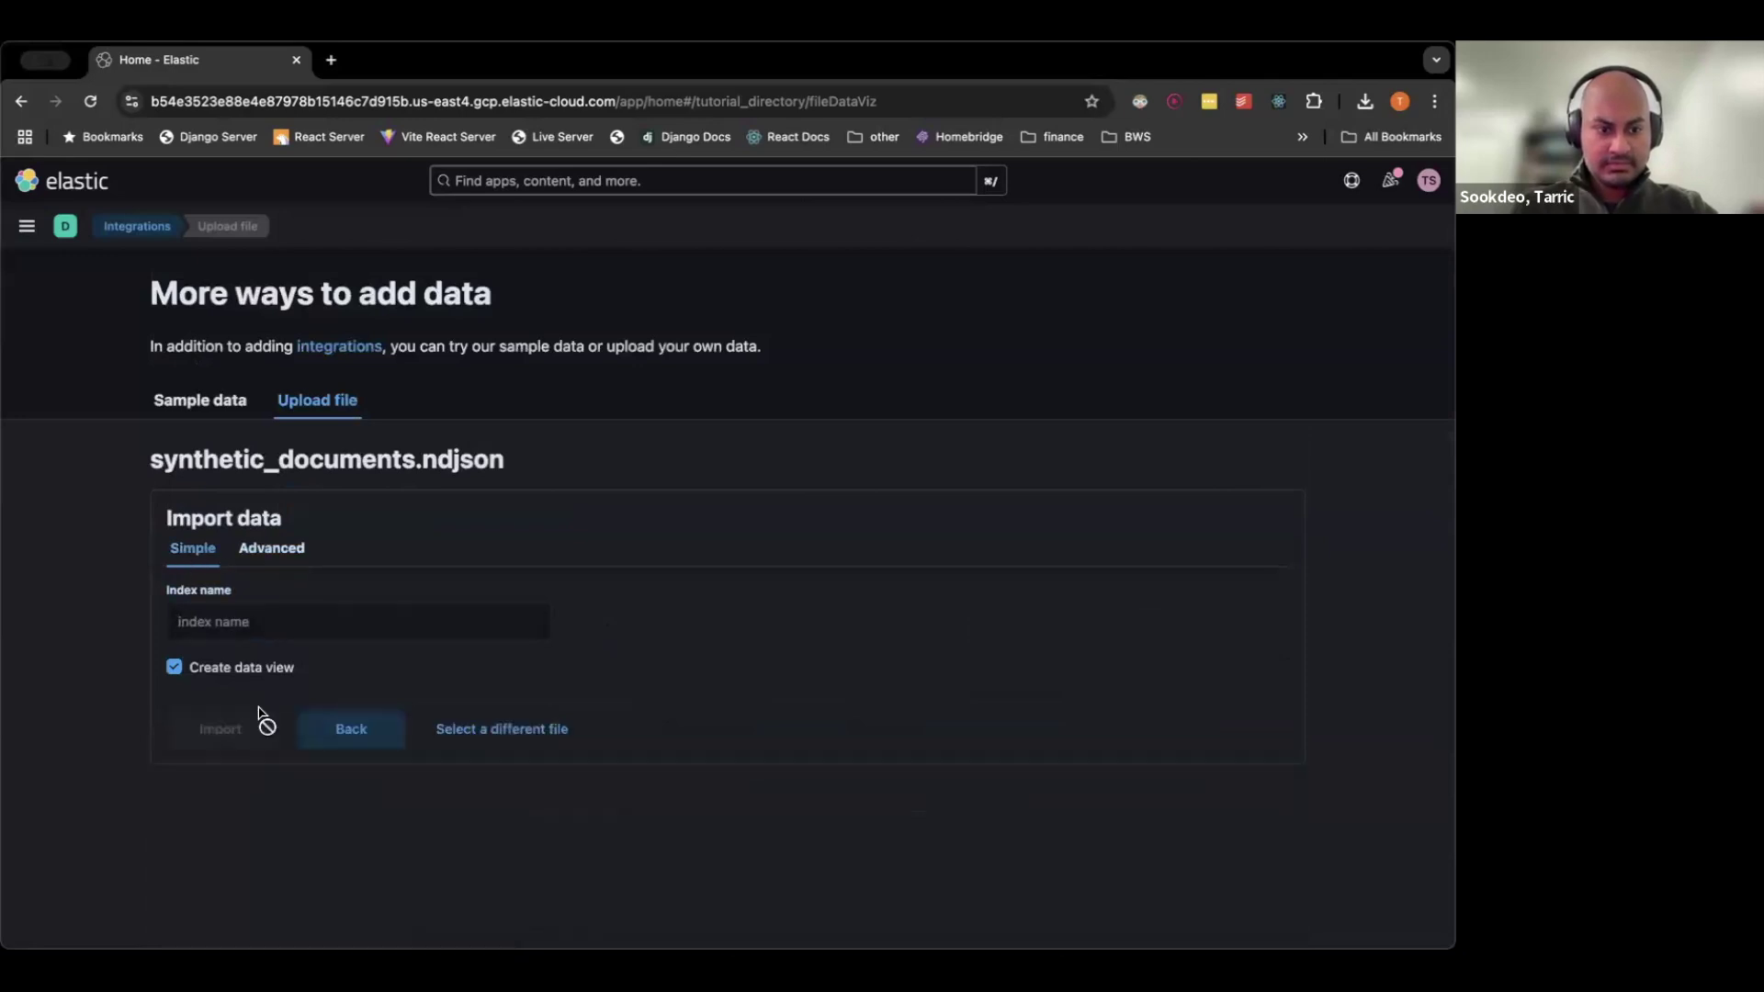
click(249, 622)
text(transactions)
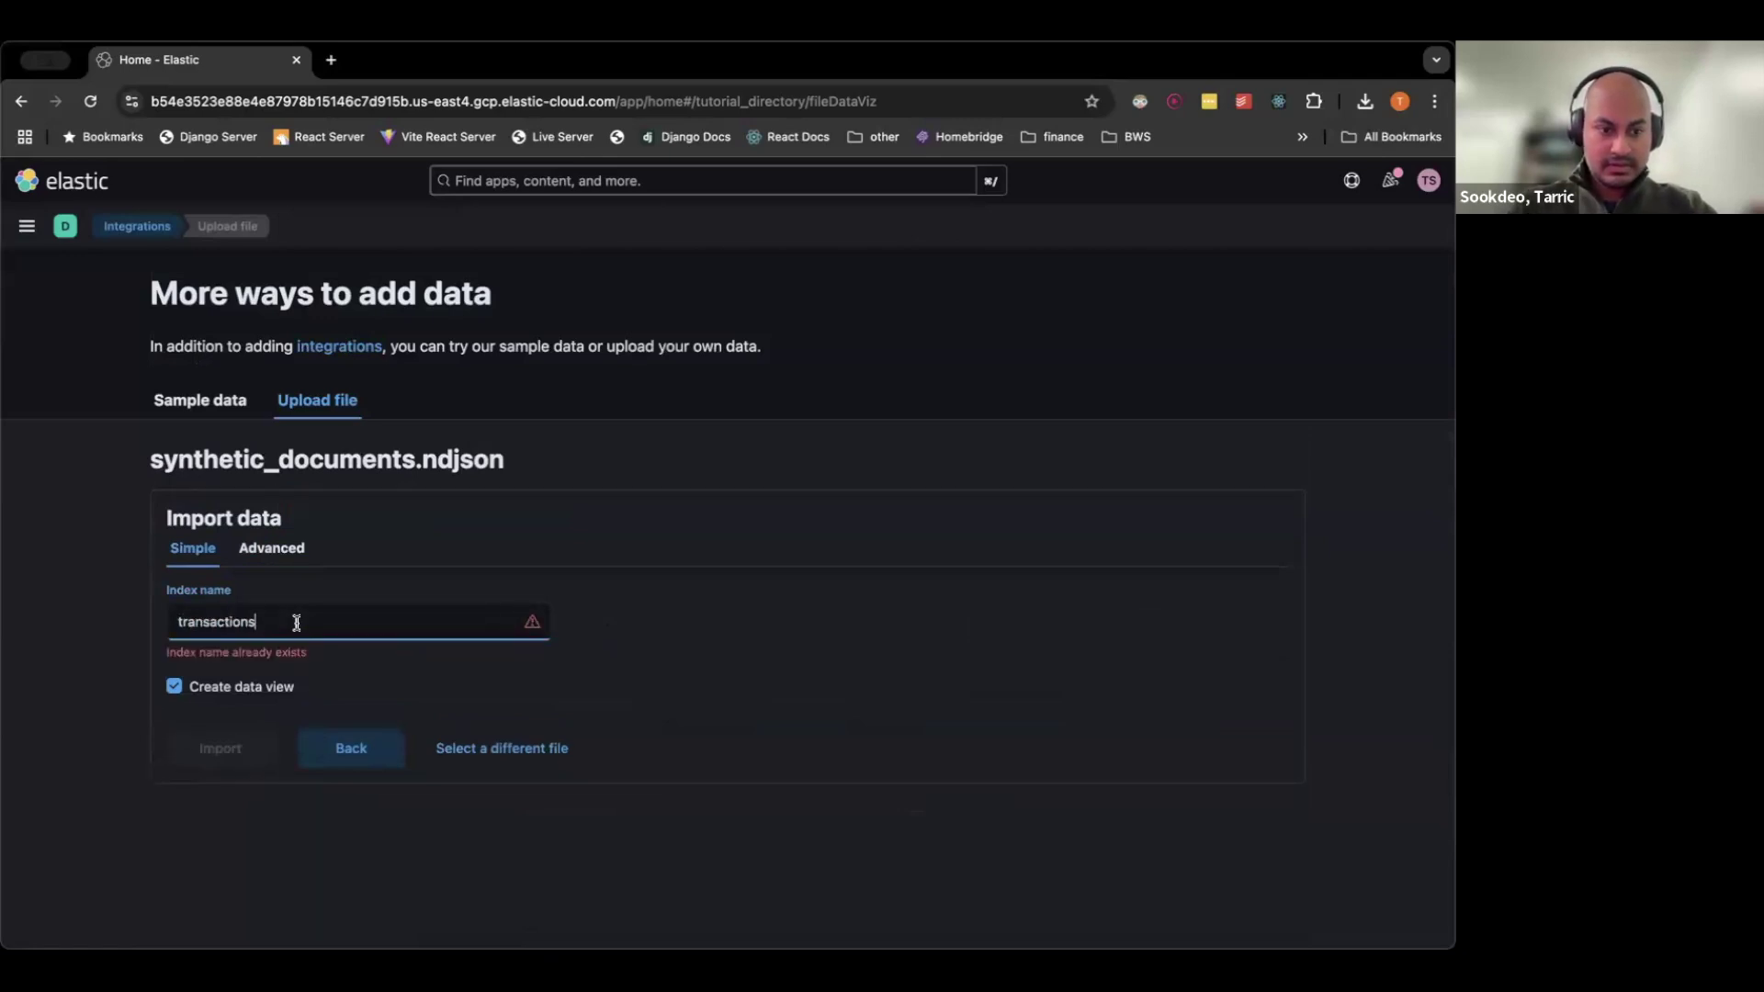
text(_examples)
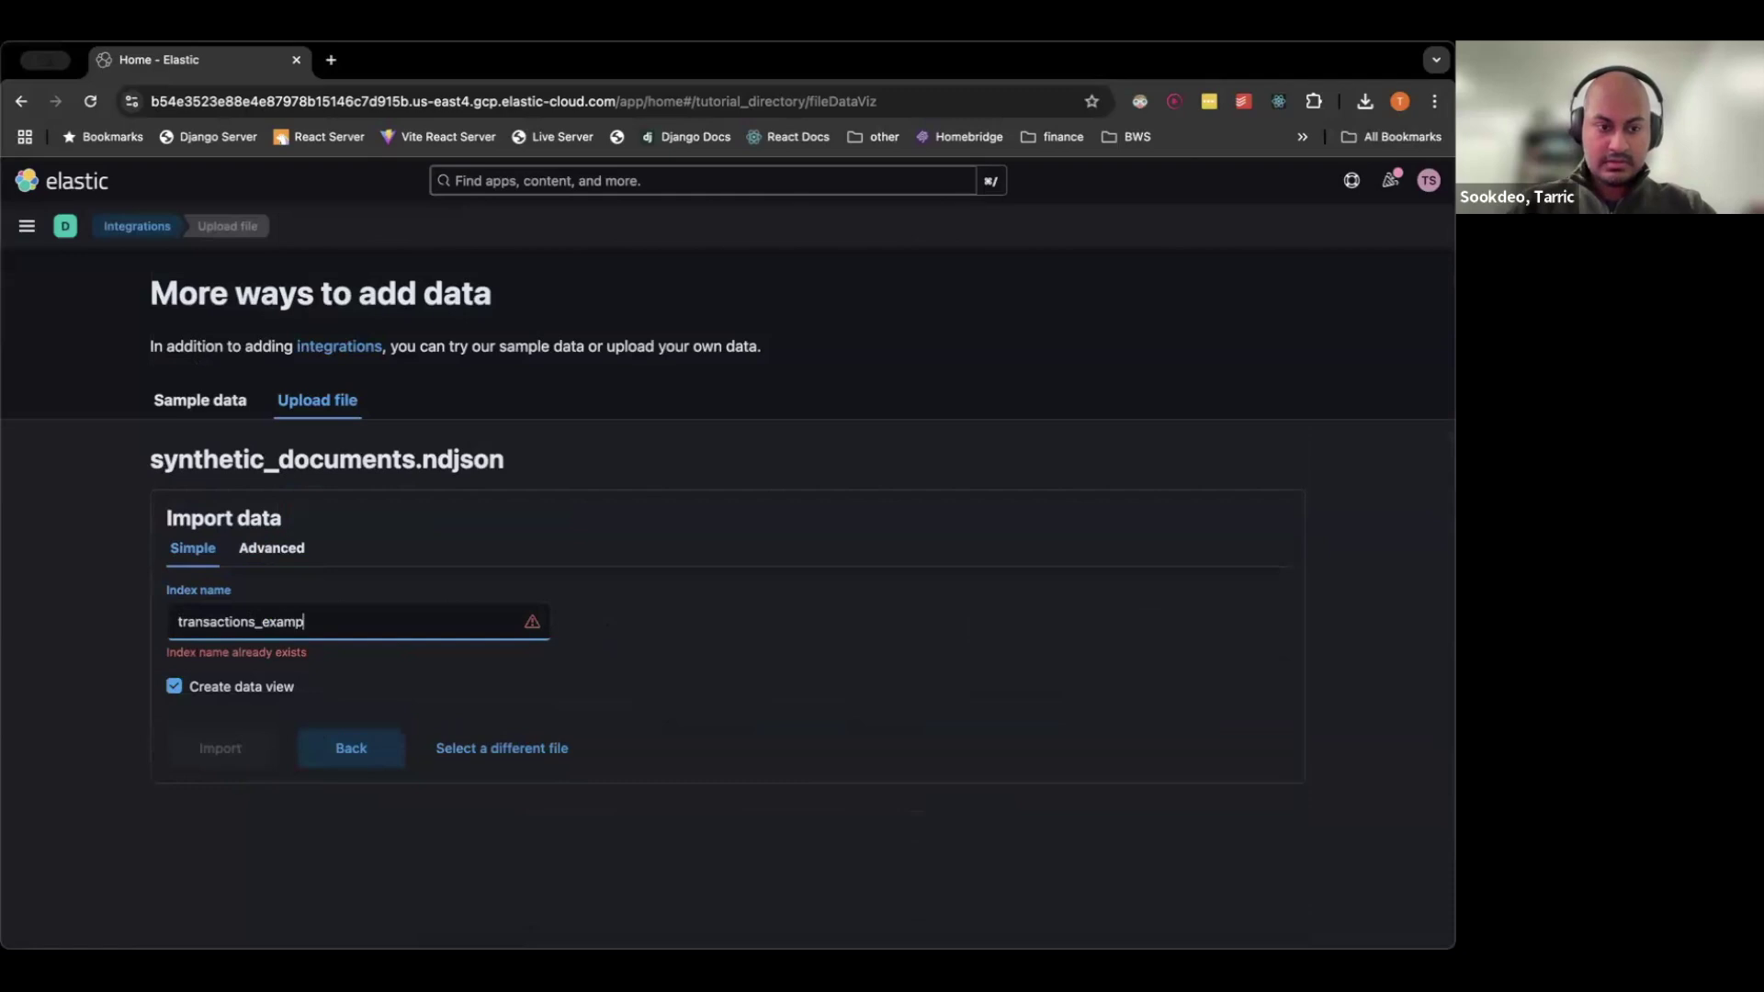
click(219, 737)
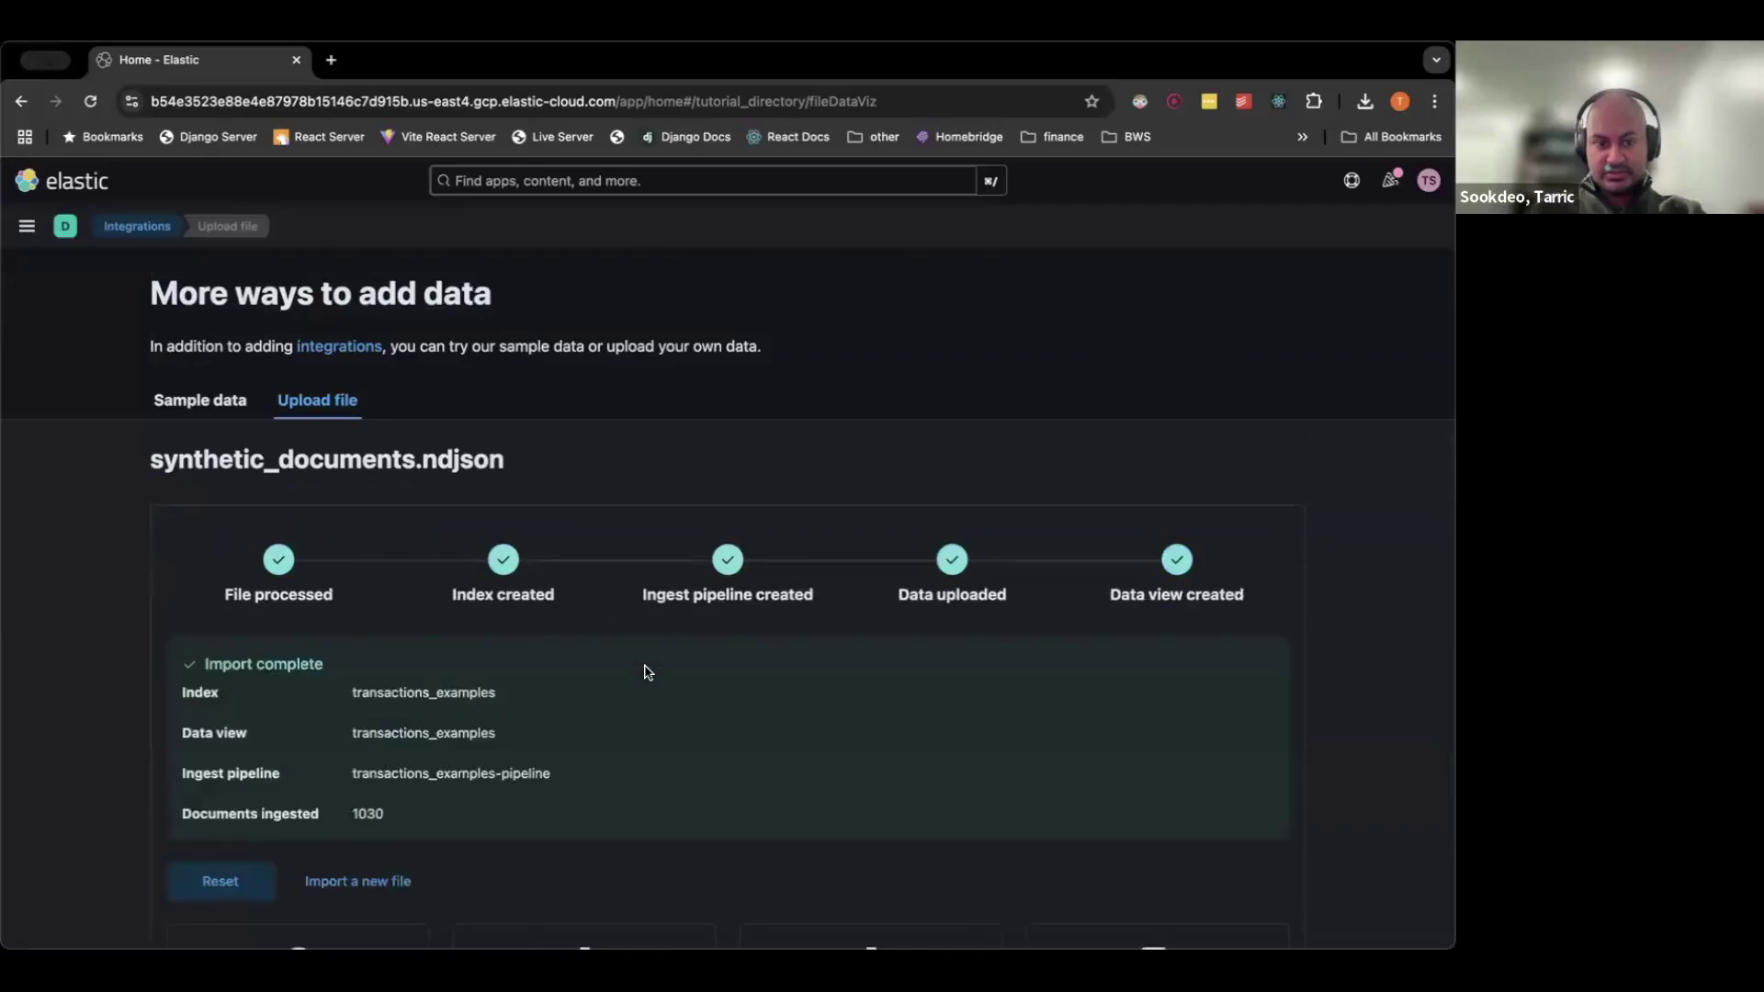
scroll(130, 708, down, 3)
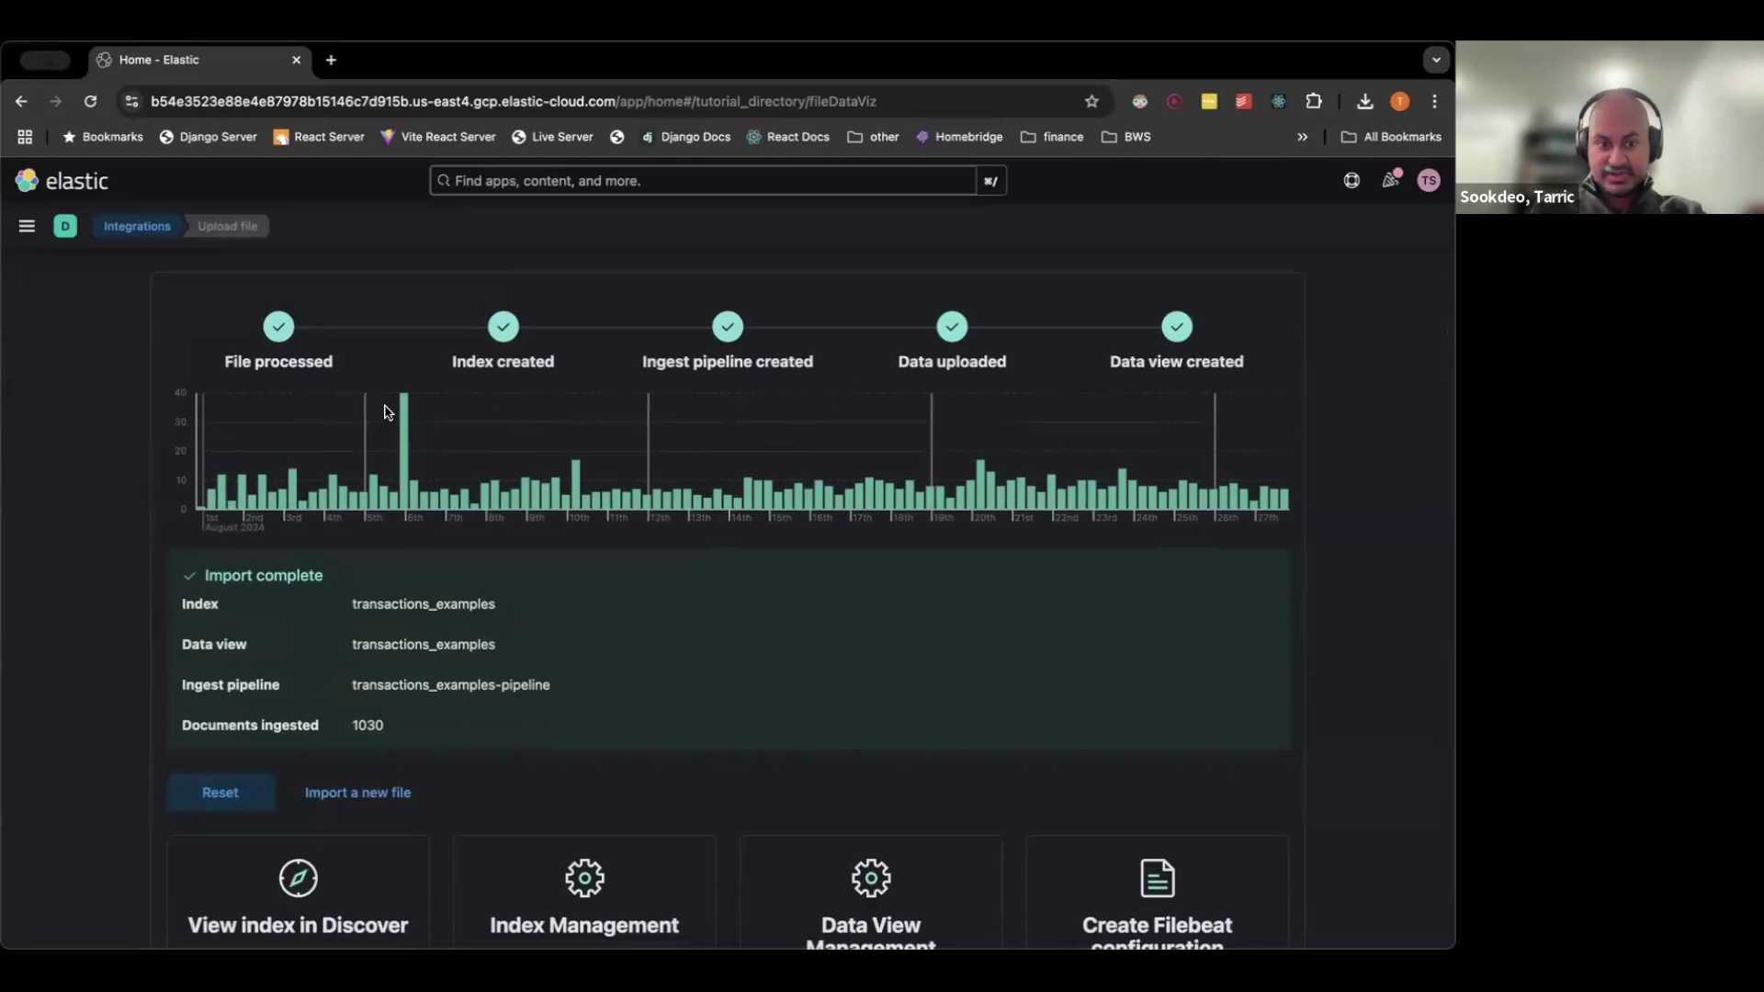
scroll(86, 574, down, 1)
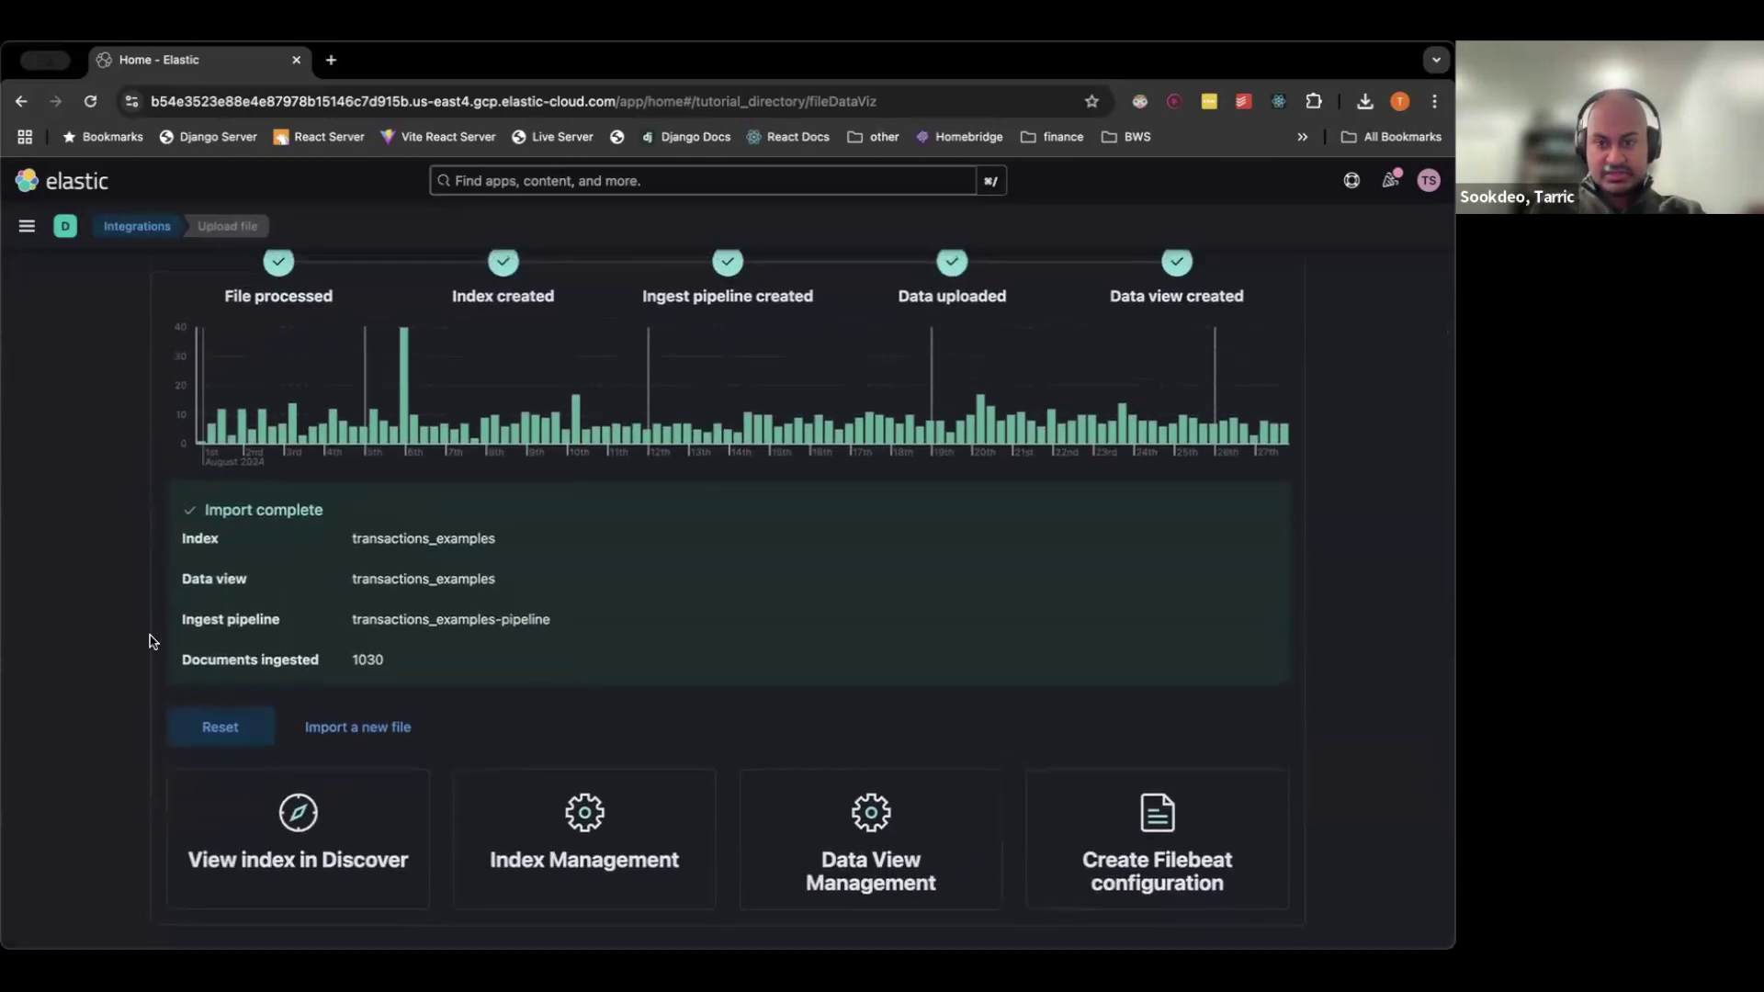
scroll(152, 641, up, 3)
scroll(152, 641, up, 1)
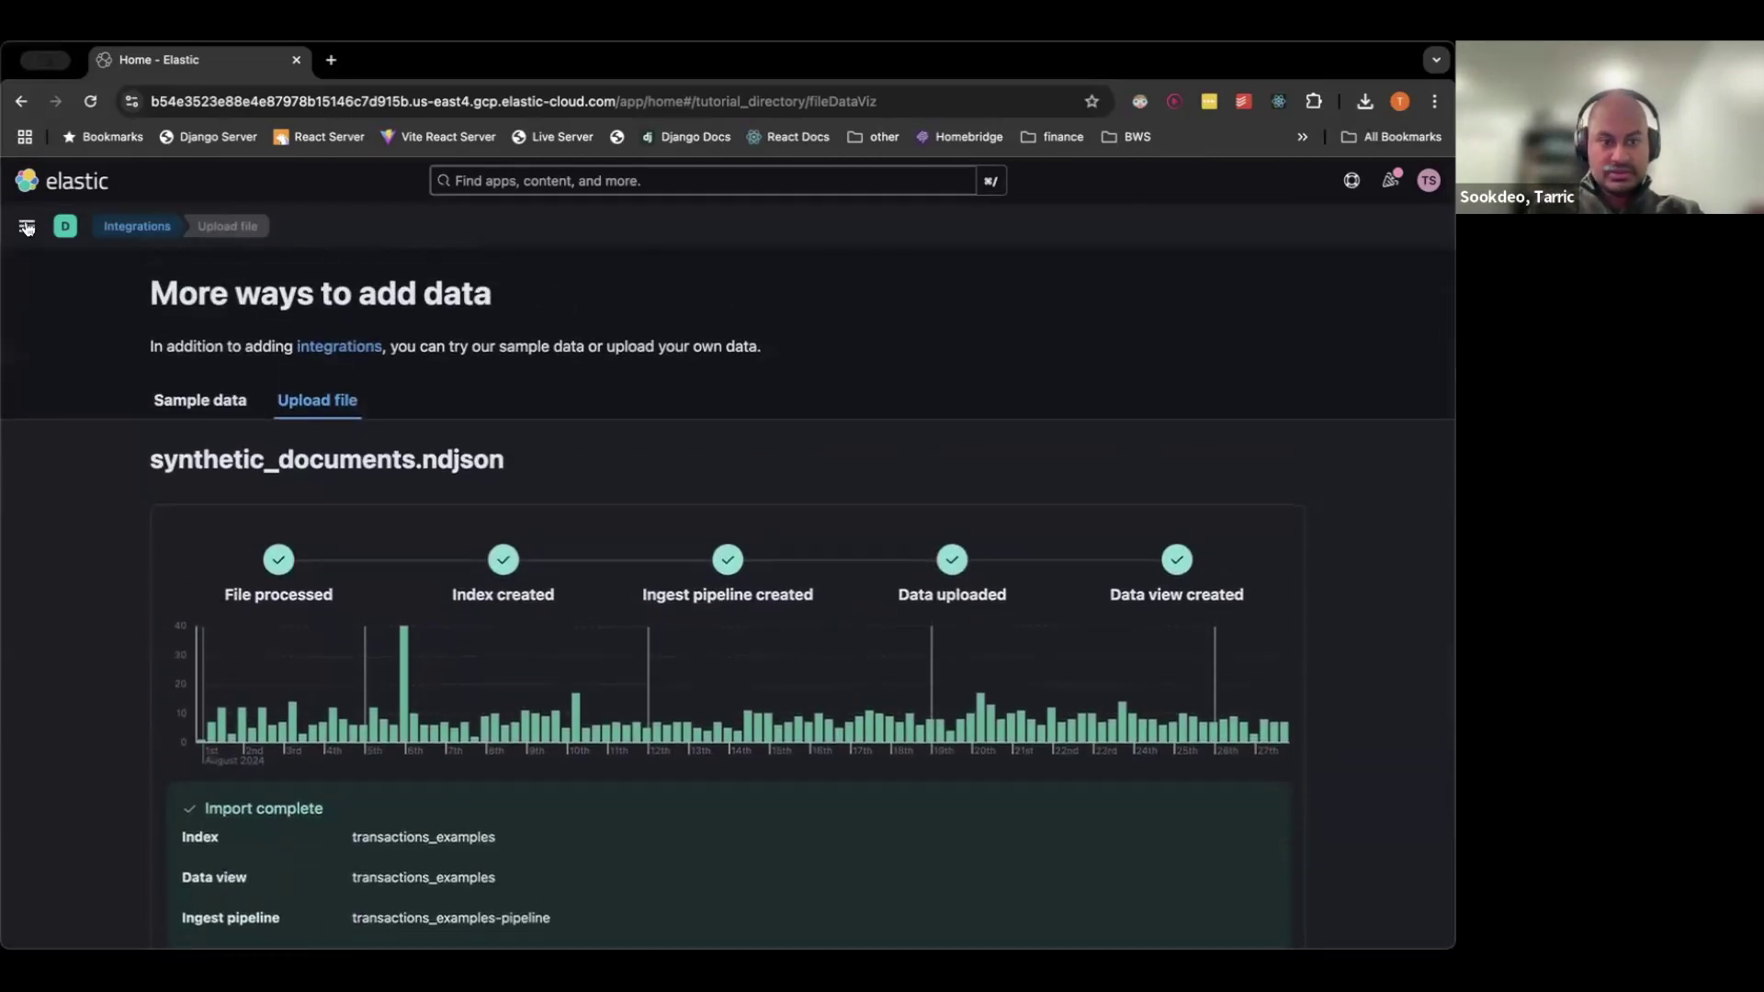
Go to Machine Learning under Analytics in the main navigation.
click(26, 227)
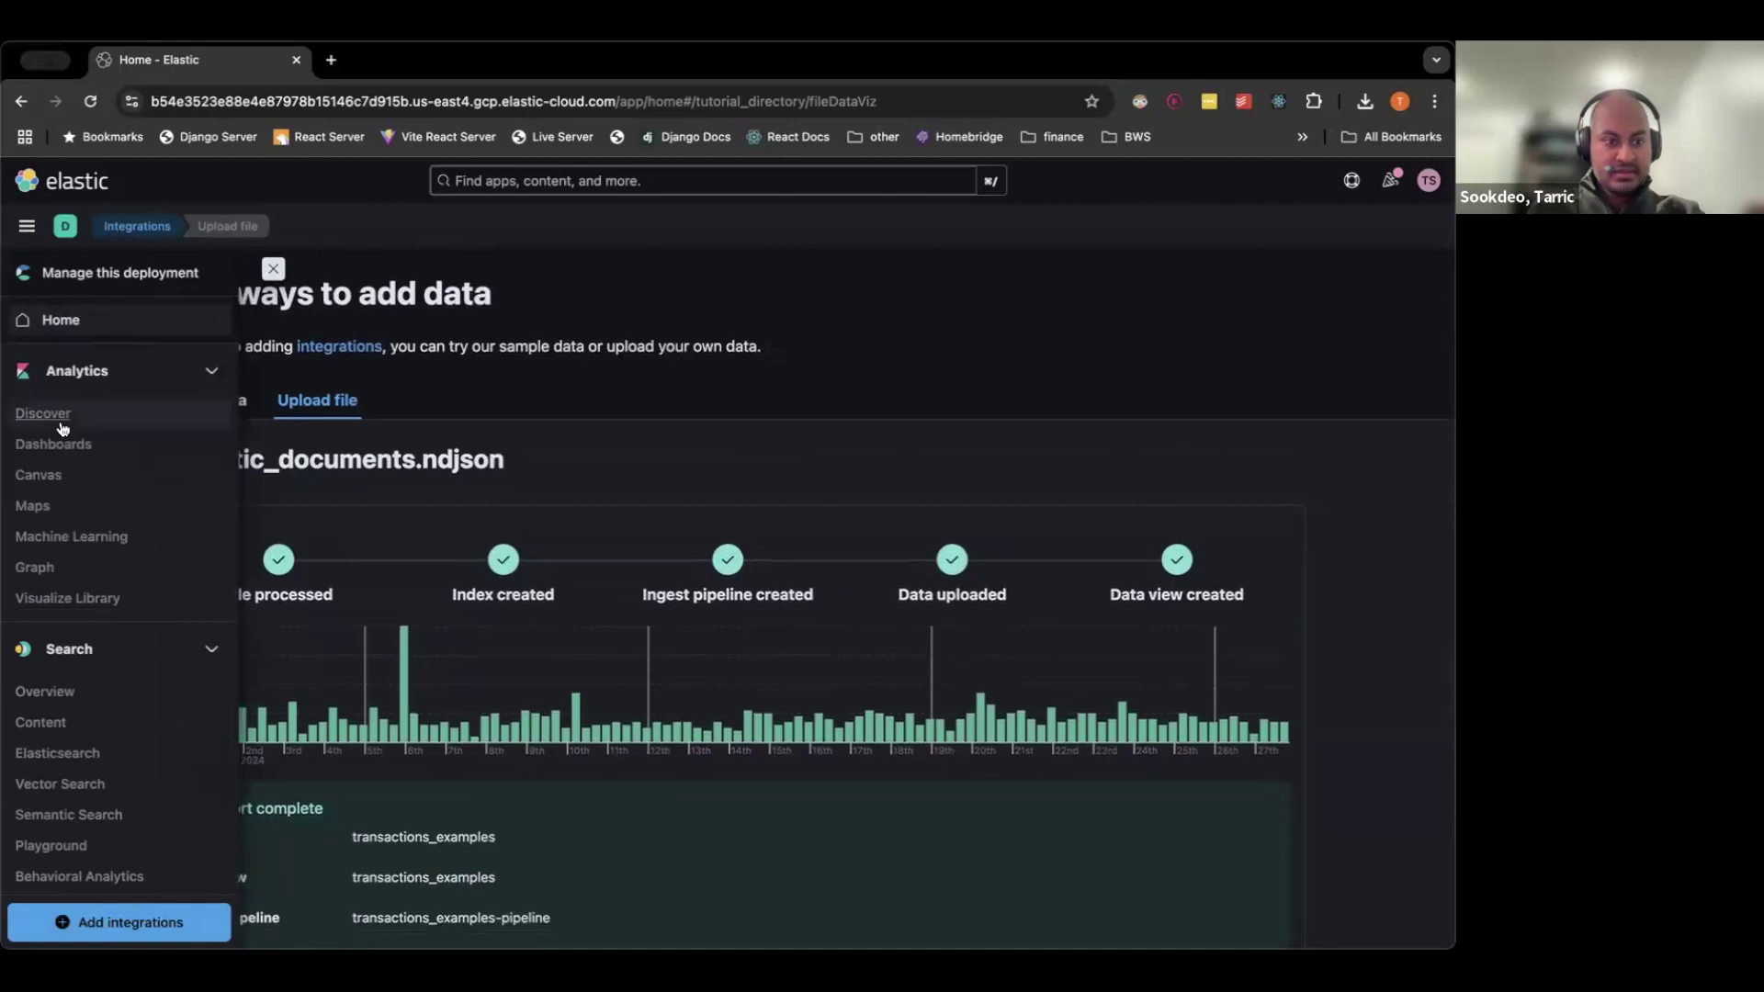
click(64, 542)
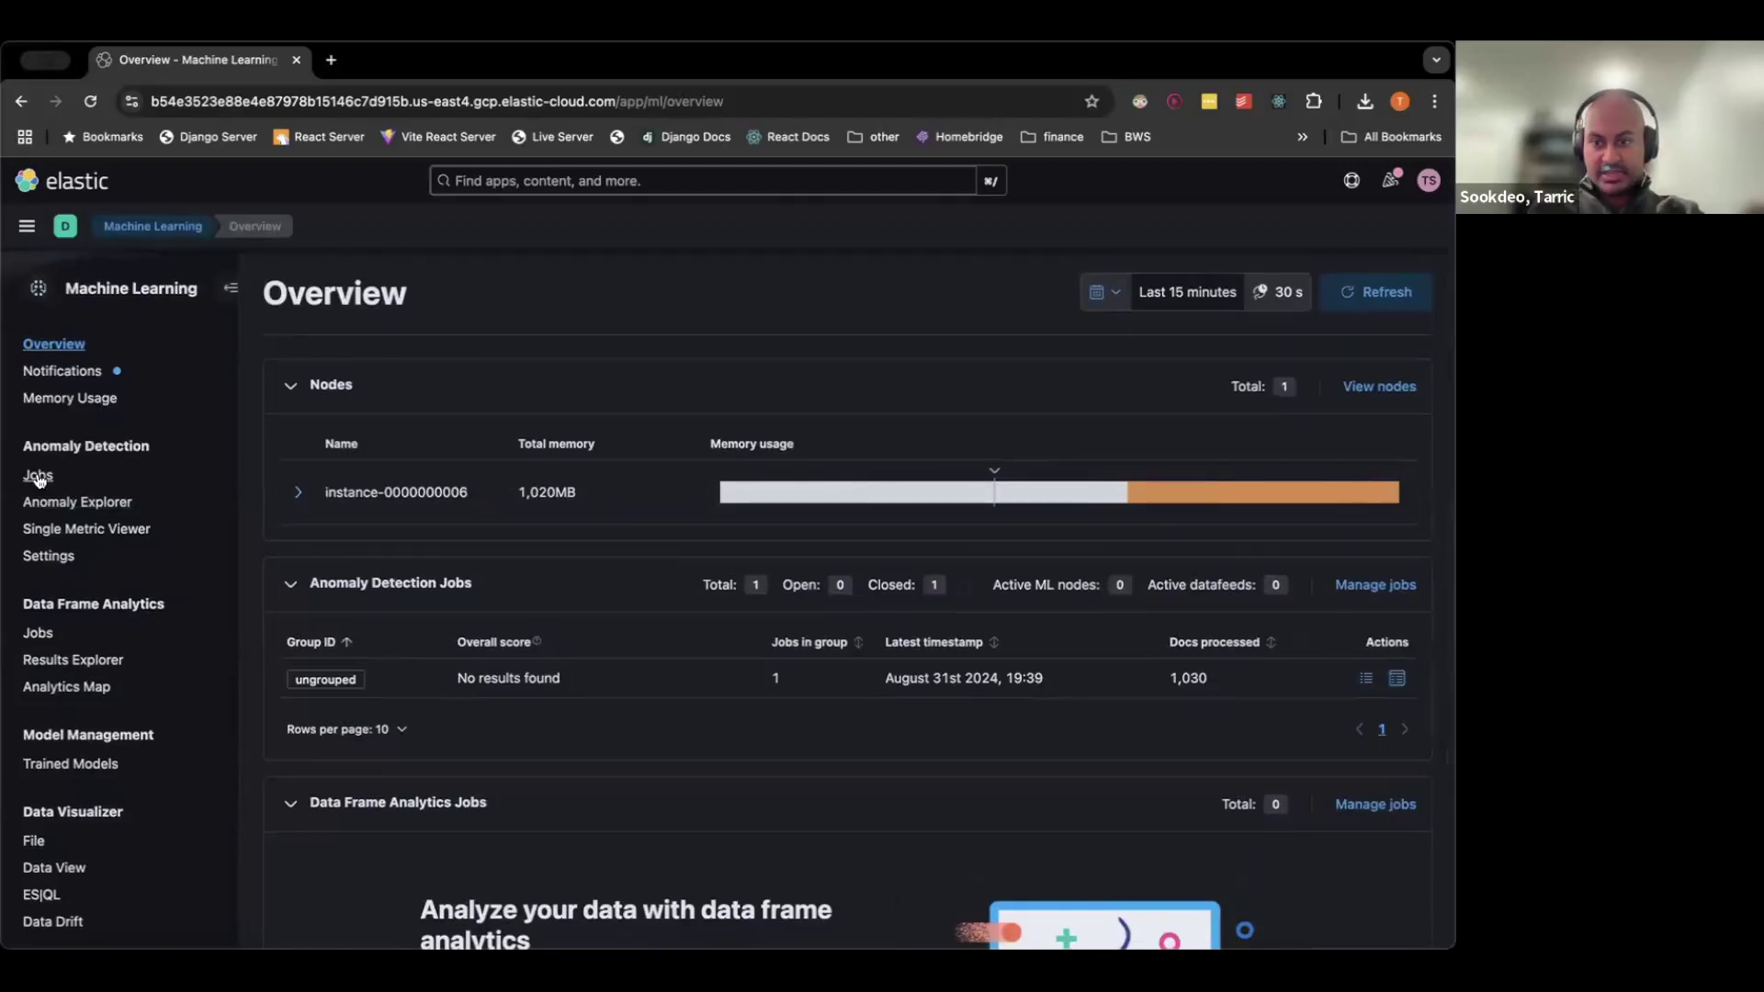
Start a new anomaly detection job from the Anomaly Detection Jobs list.
click(38, 477)
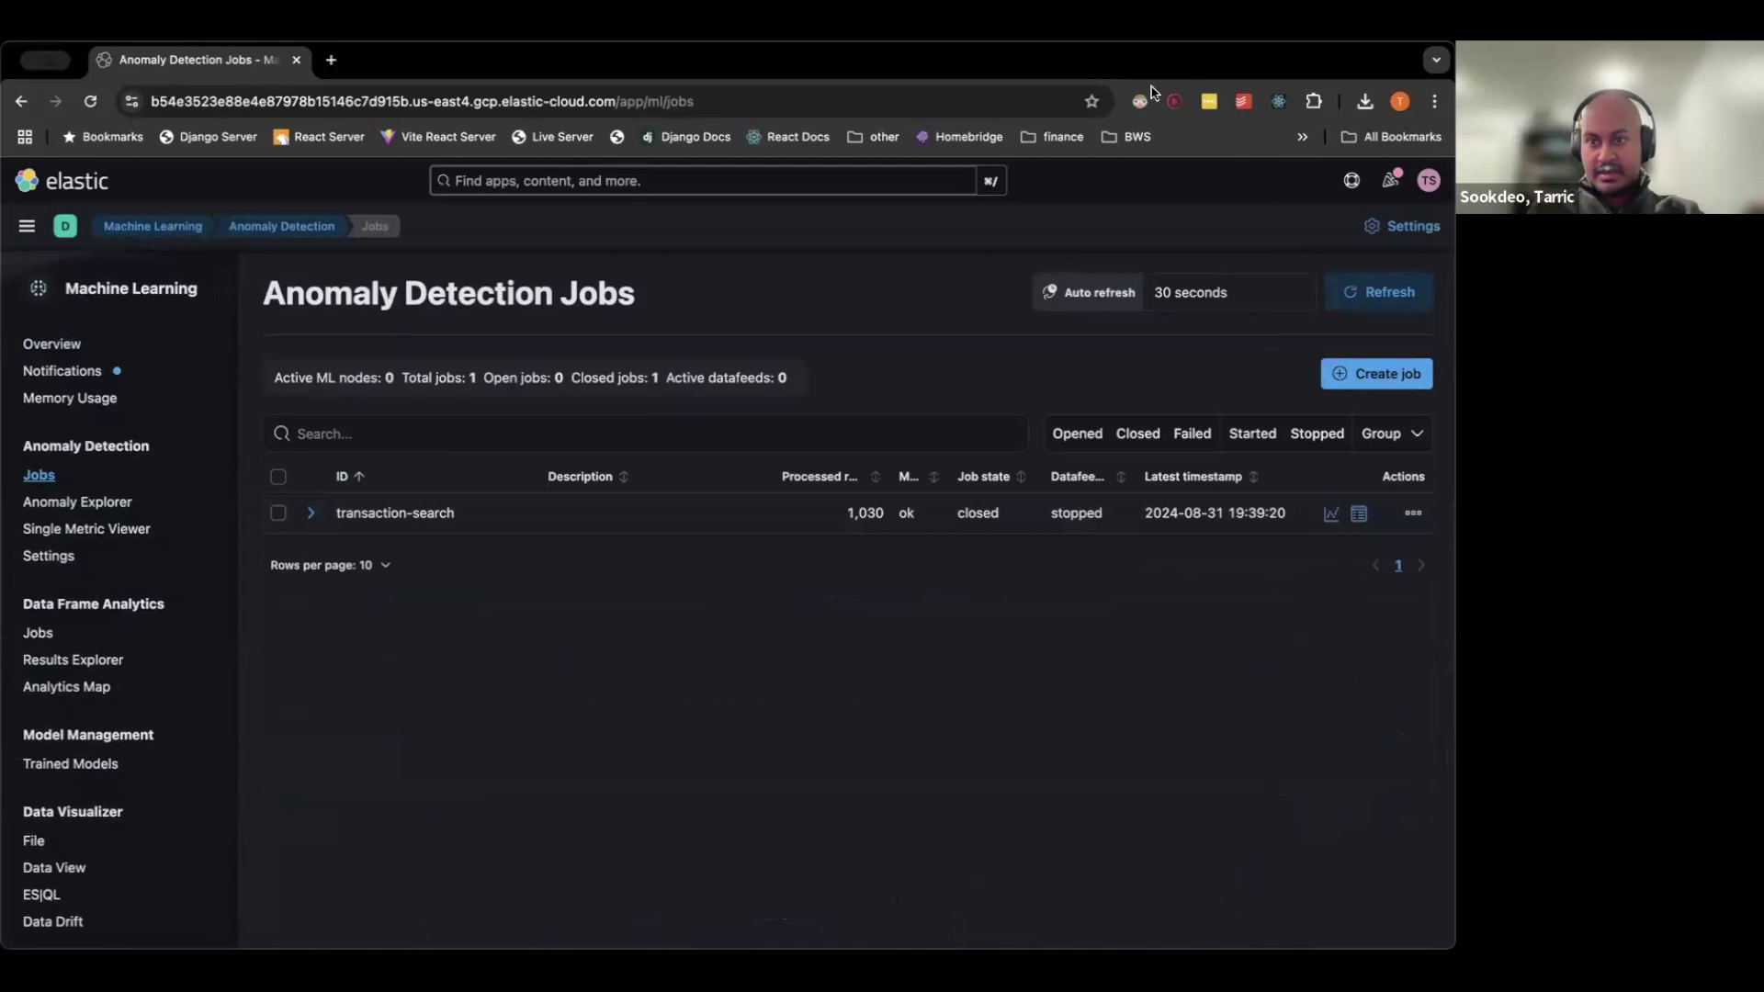
click(1378, 373)
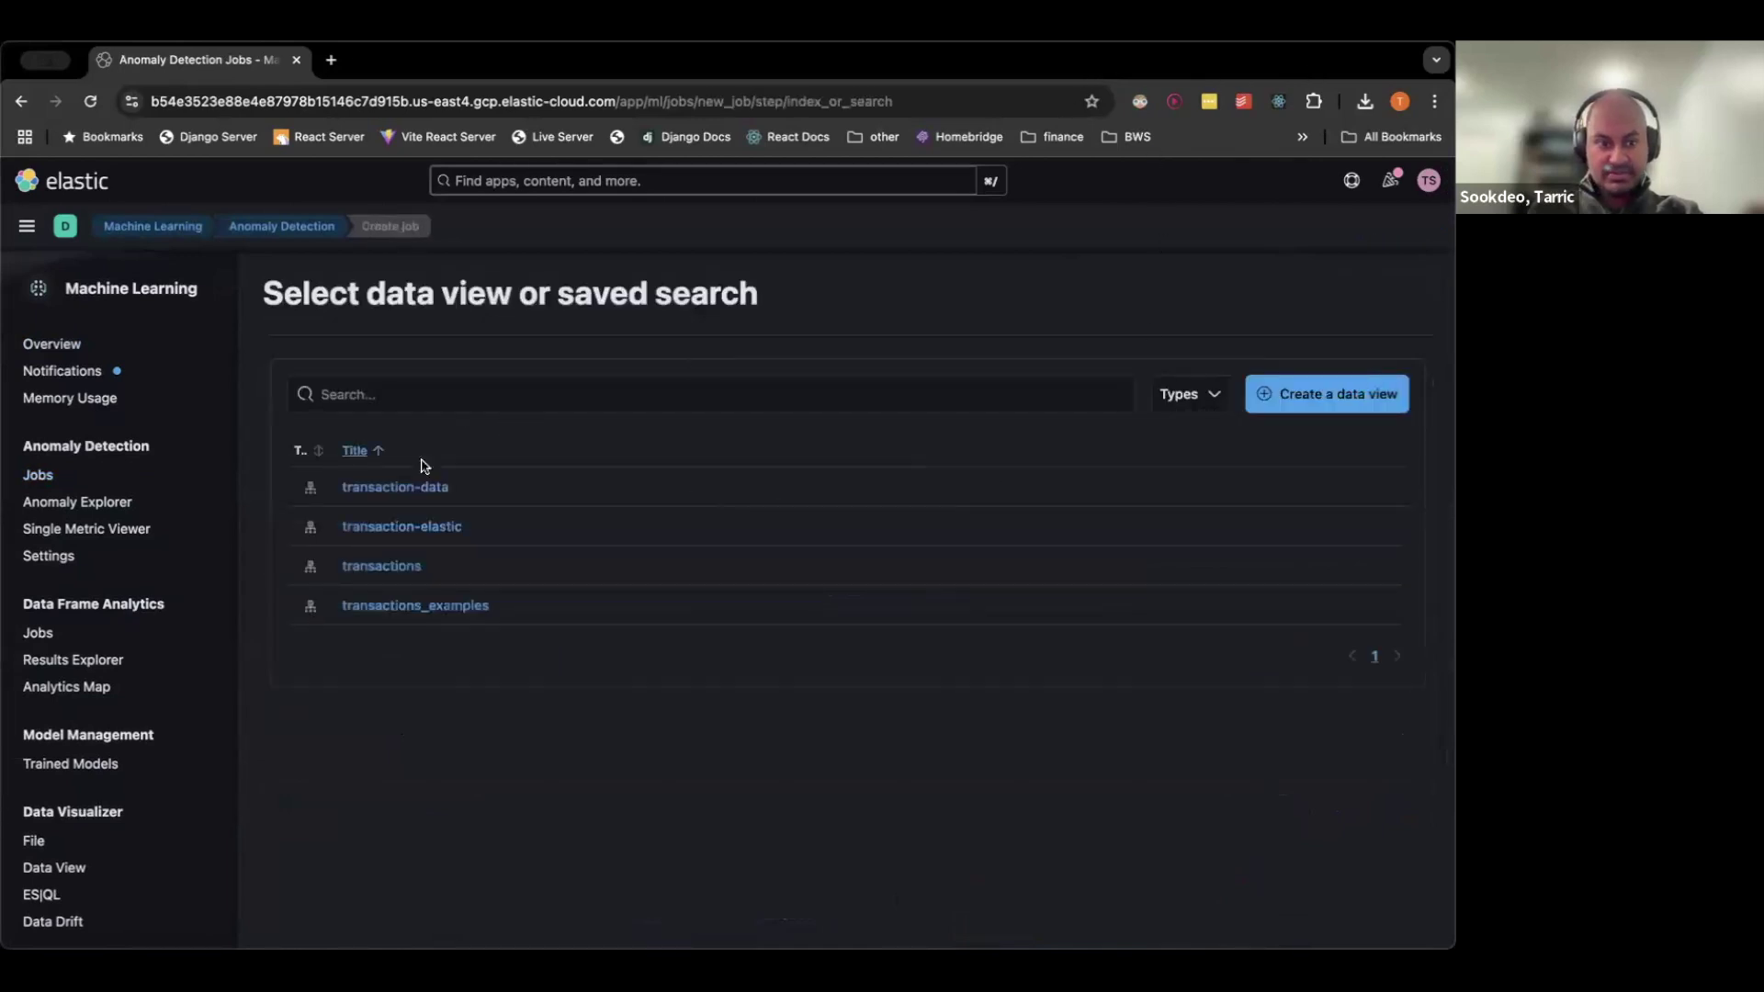
Base the job on the transactions_examples data view and pick the Population type.
click(389, 612)
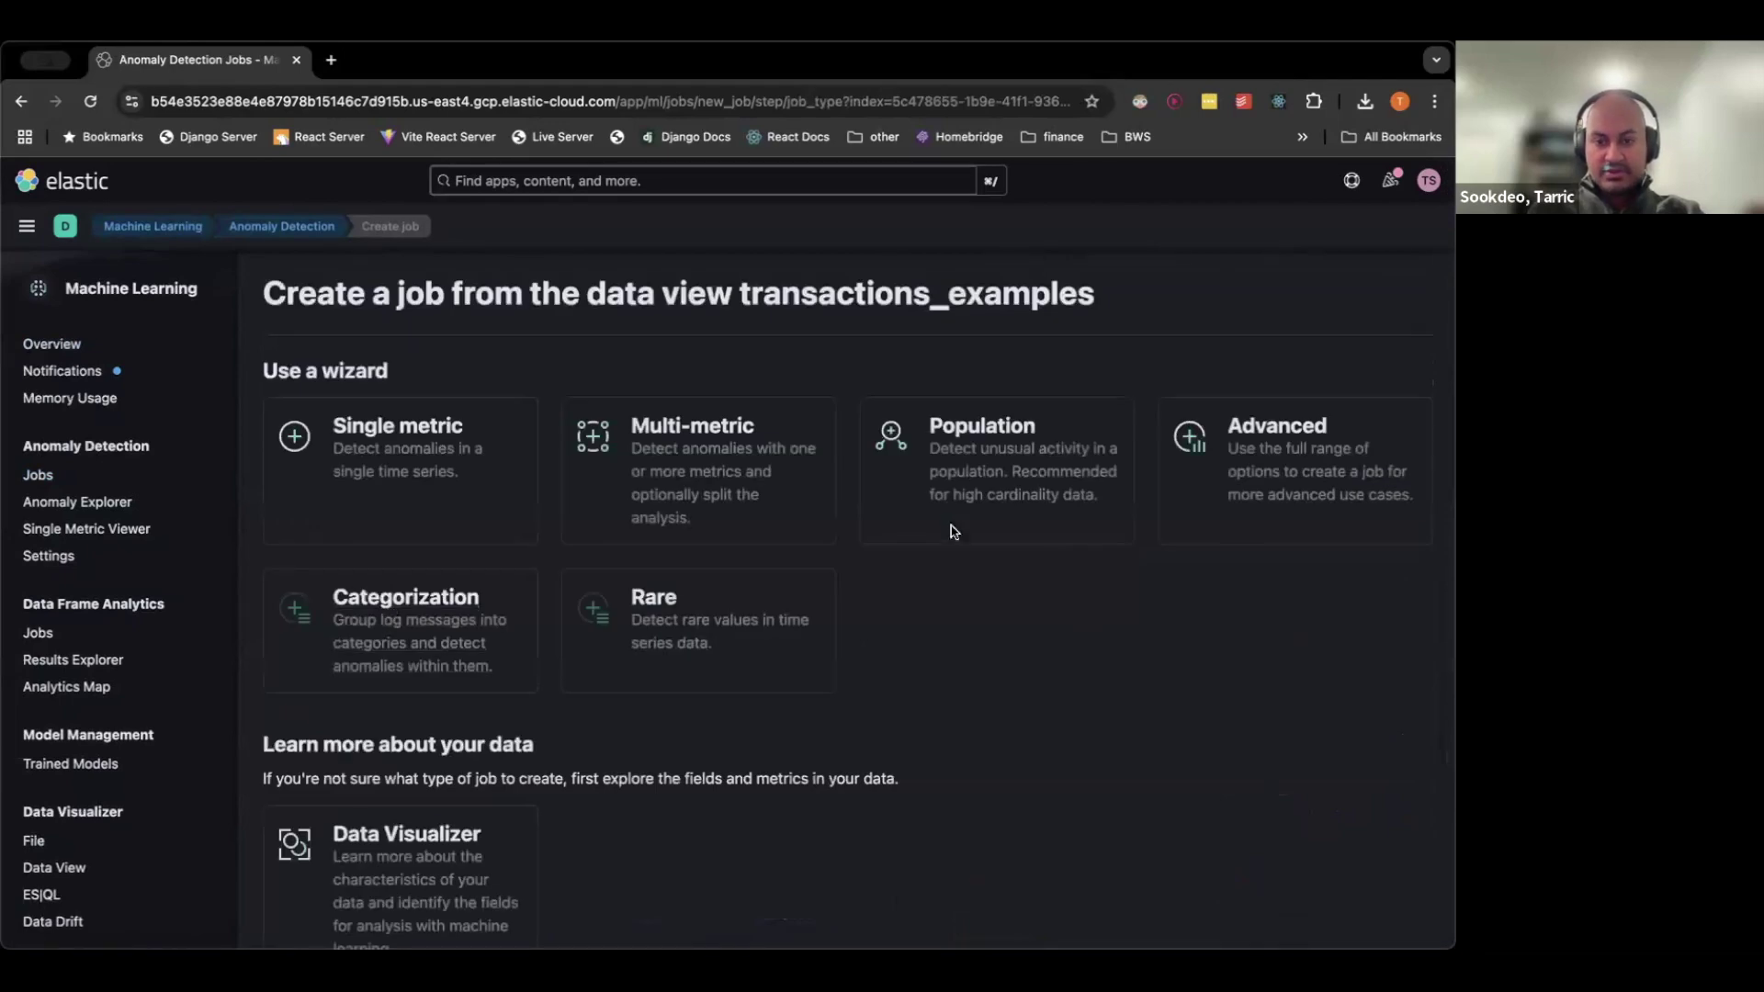
click(963, 469)
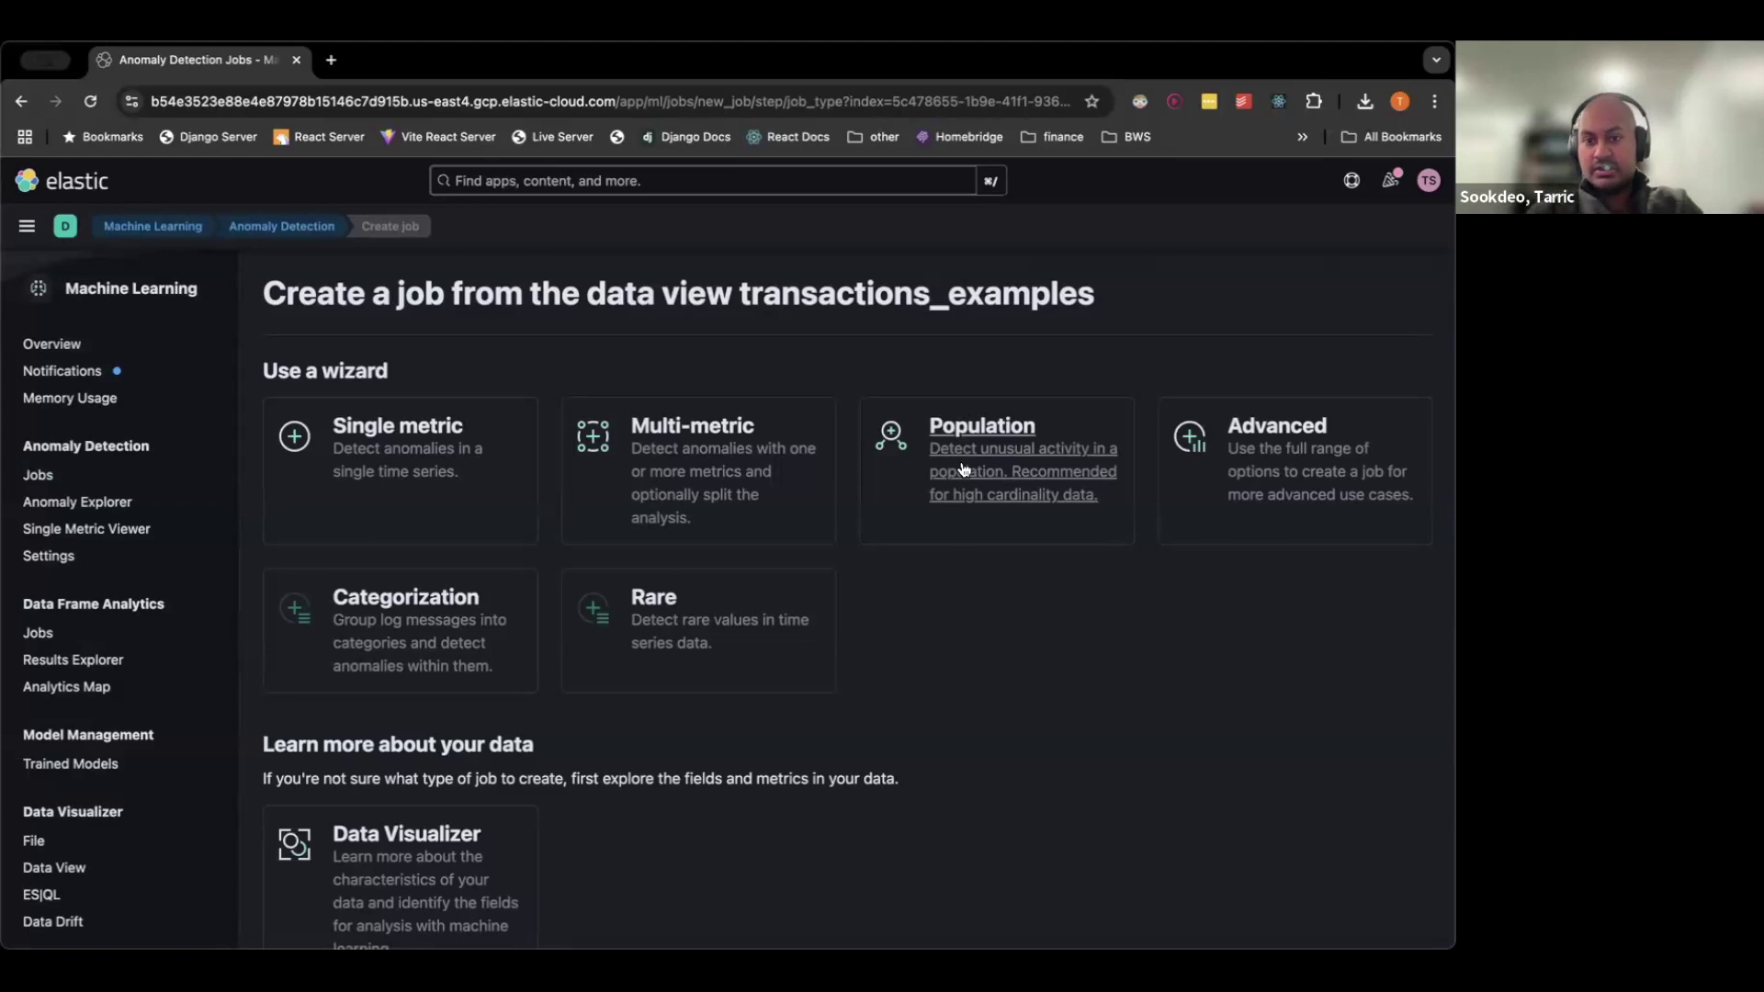
Set the population job's time range to the full data, Jul 31–Aug 31, 2024.
click(982, 473)
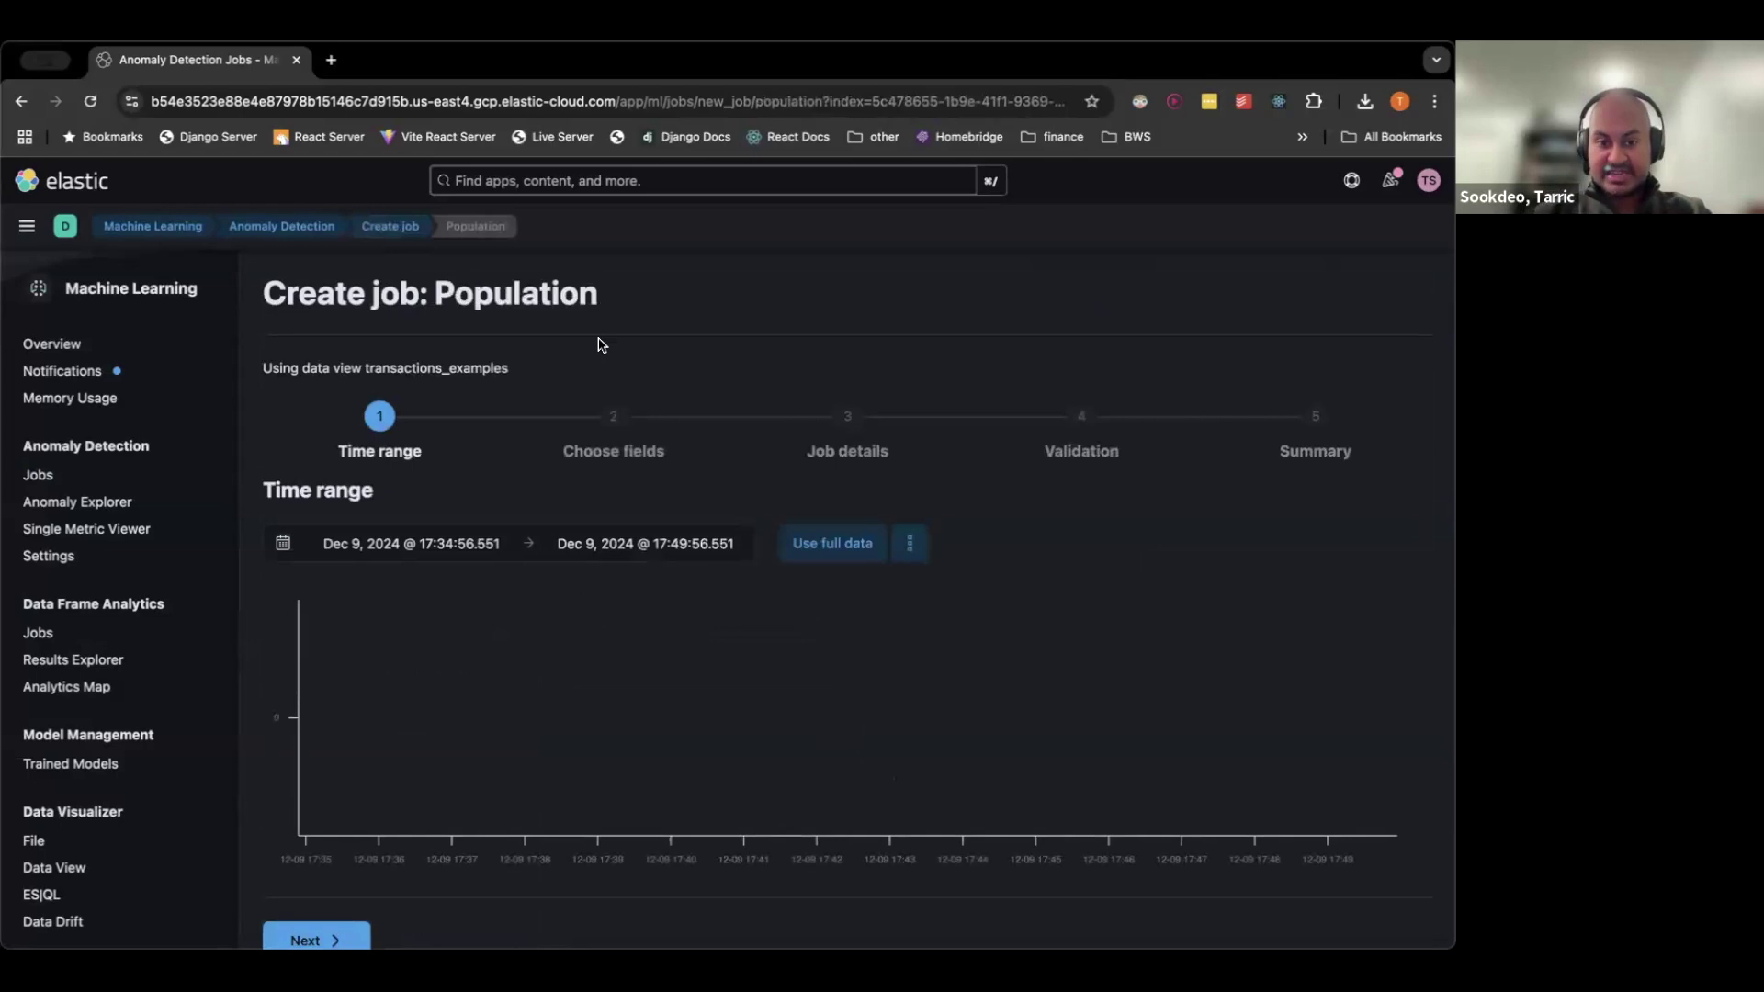
scroll(599, 344, down, 1)
click(817, 509)
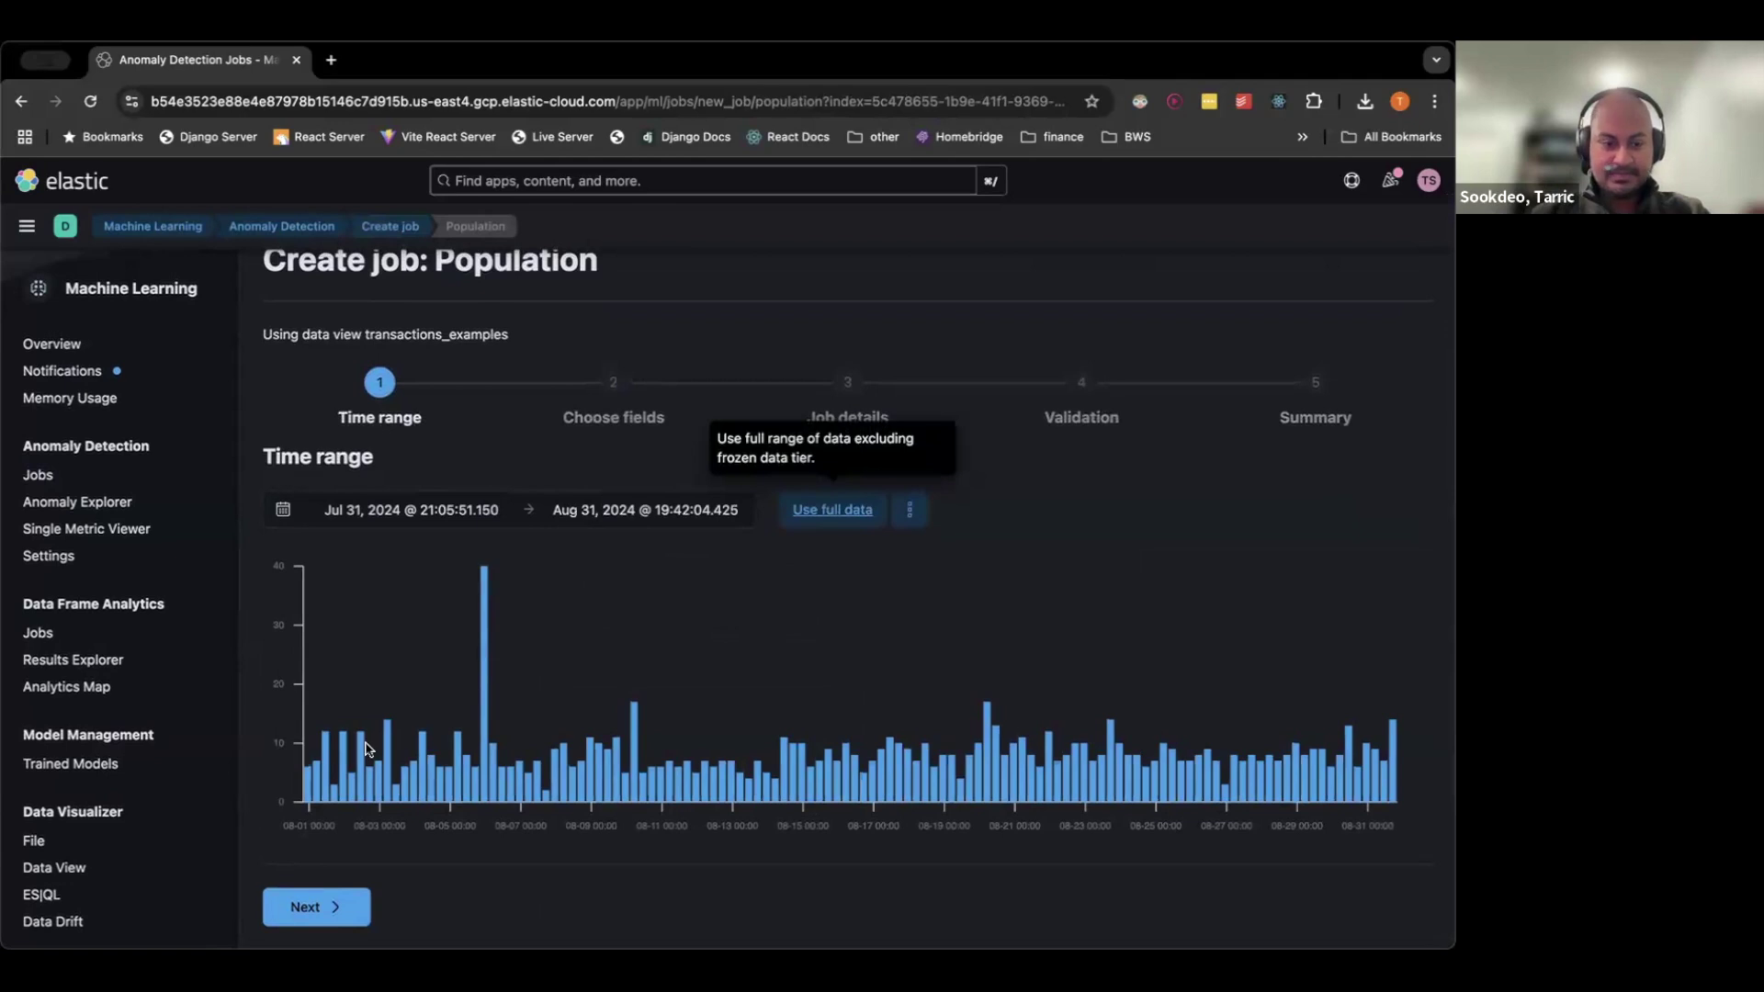
click(317, 910)
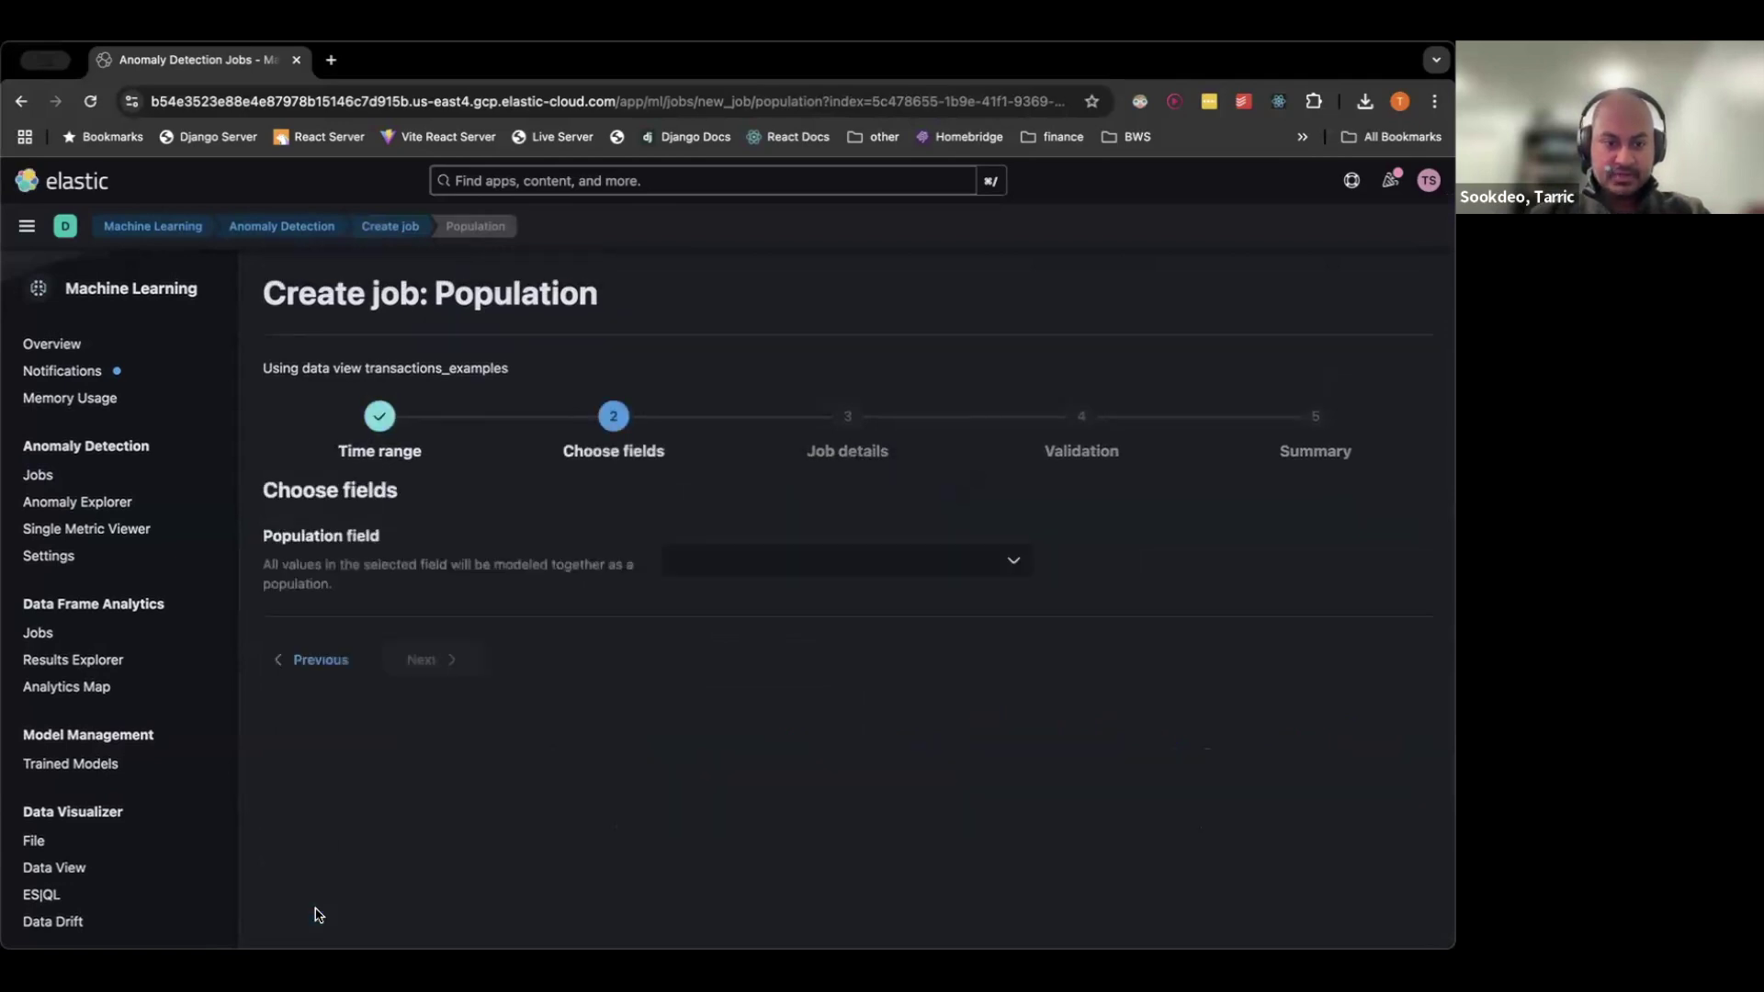
Use IPAddress as the population field and add the Count(Event rate) metric.
click(722, 562)
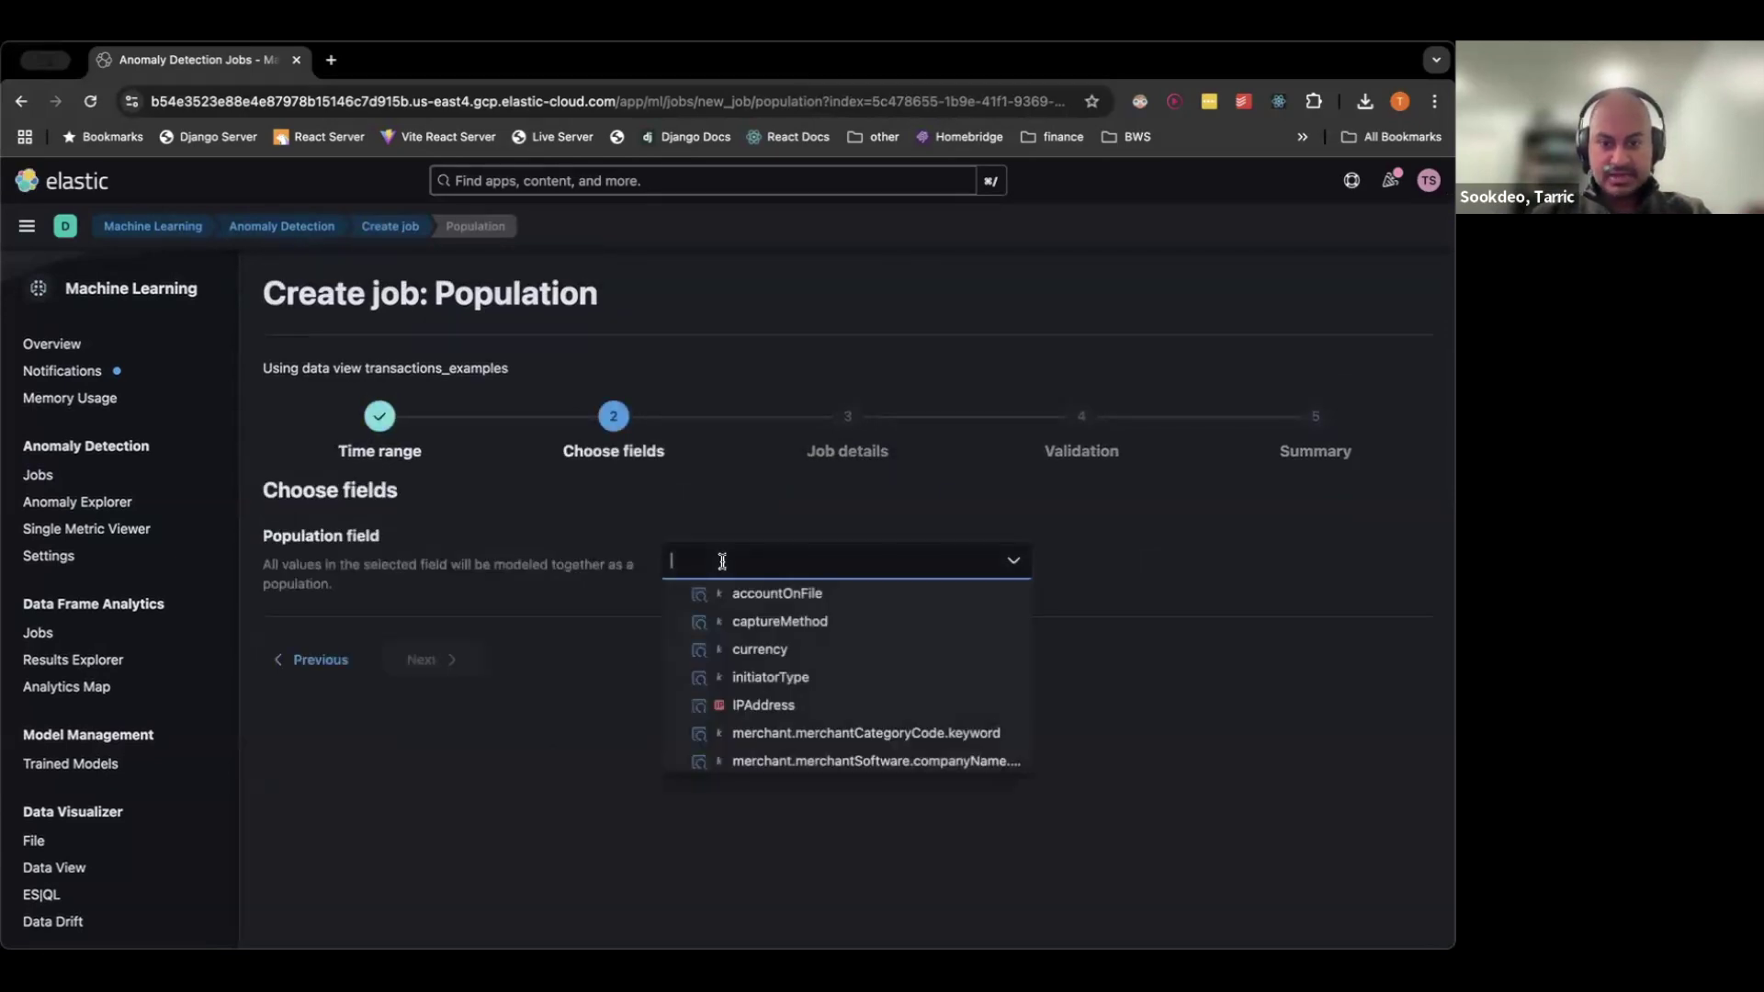
click(753, 702)
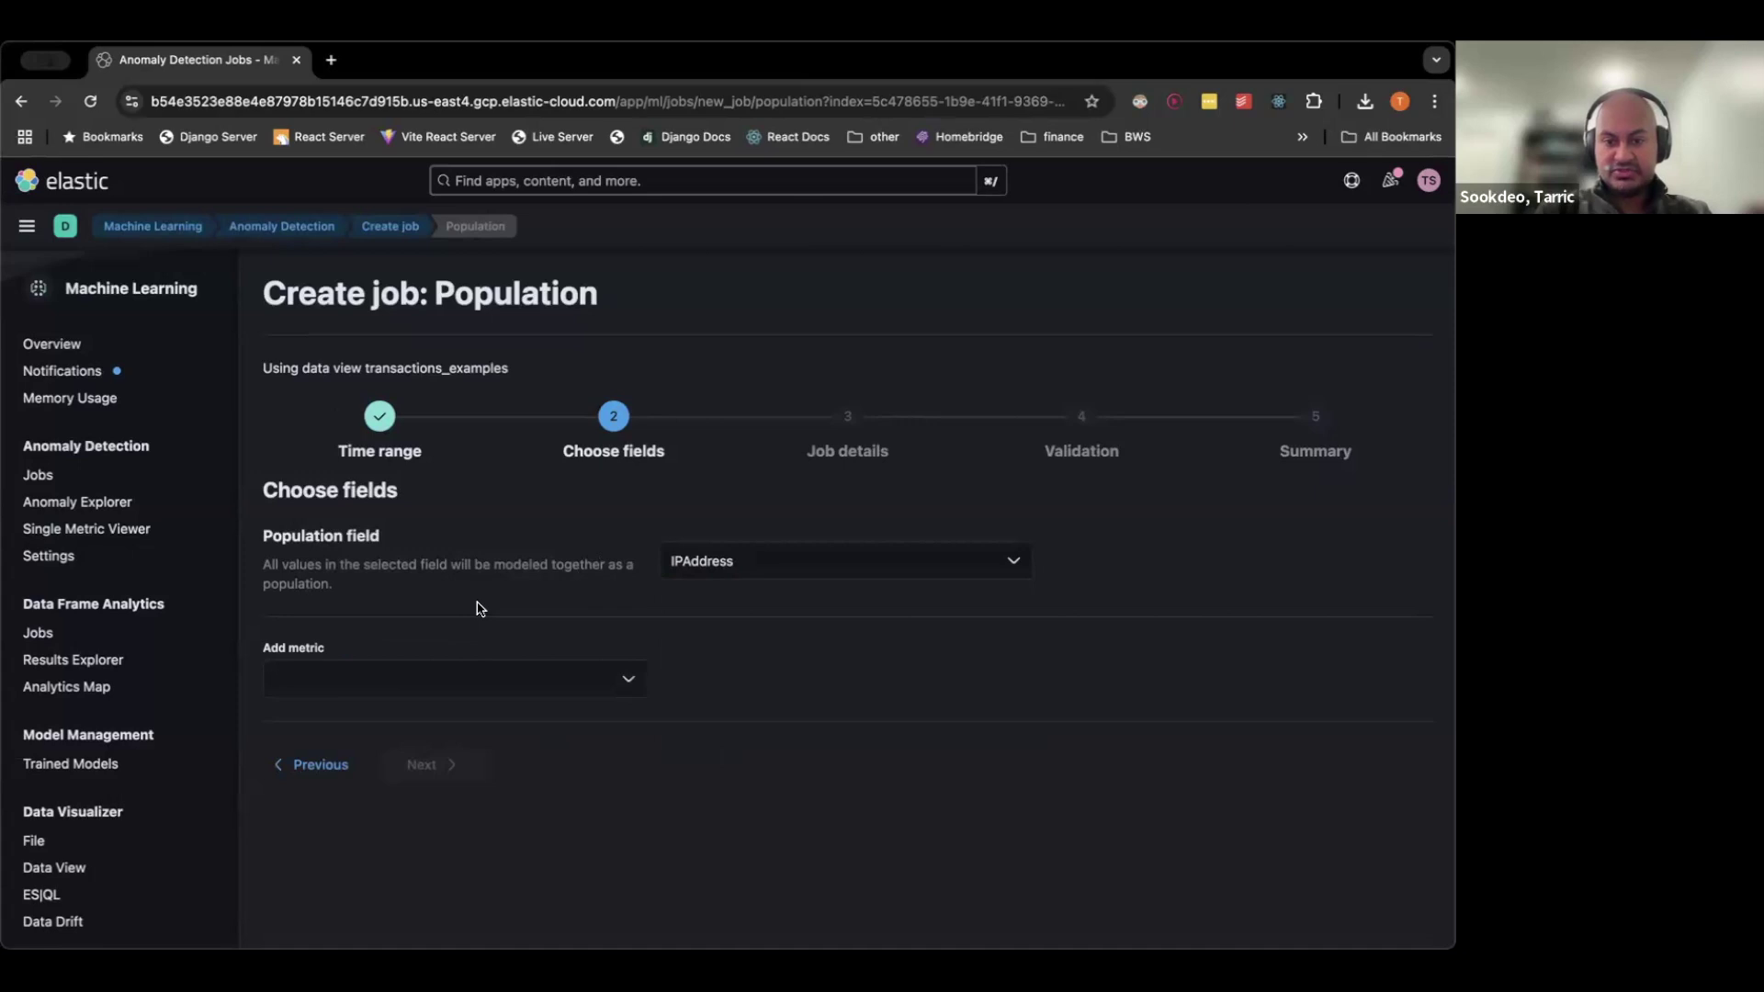
click(484, 671)
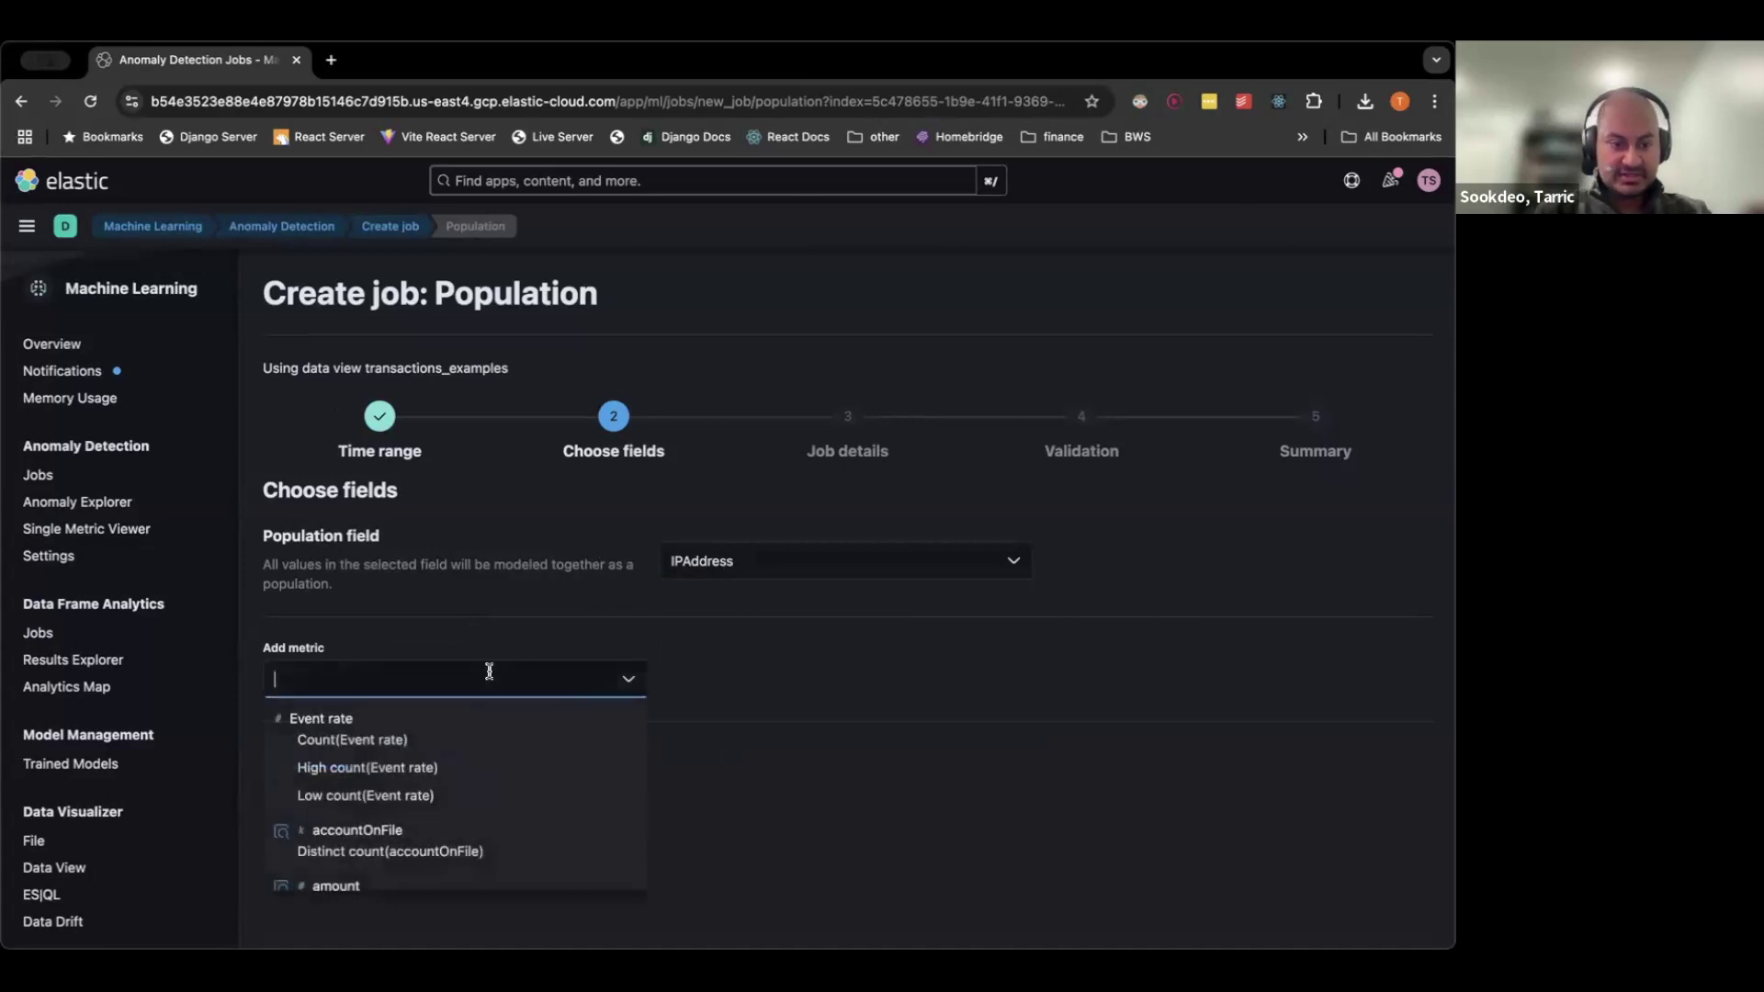
click(323, 732)
scroll(546, 556, down, 5)
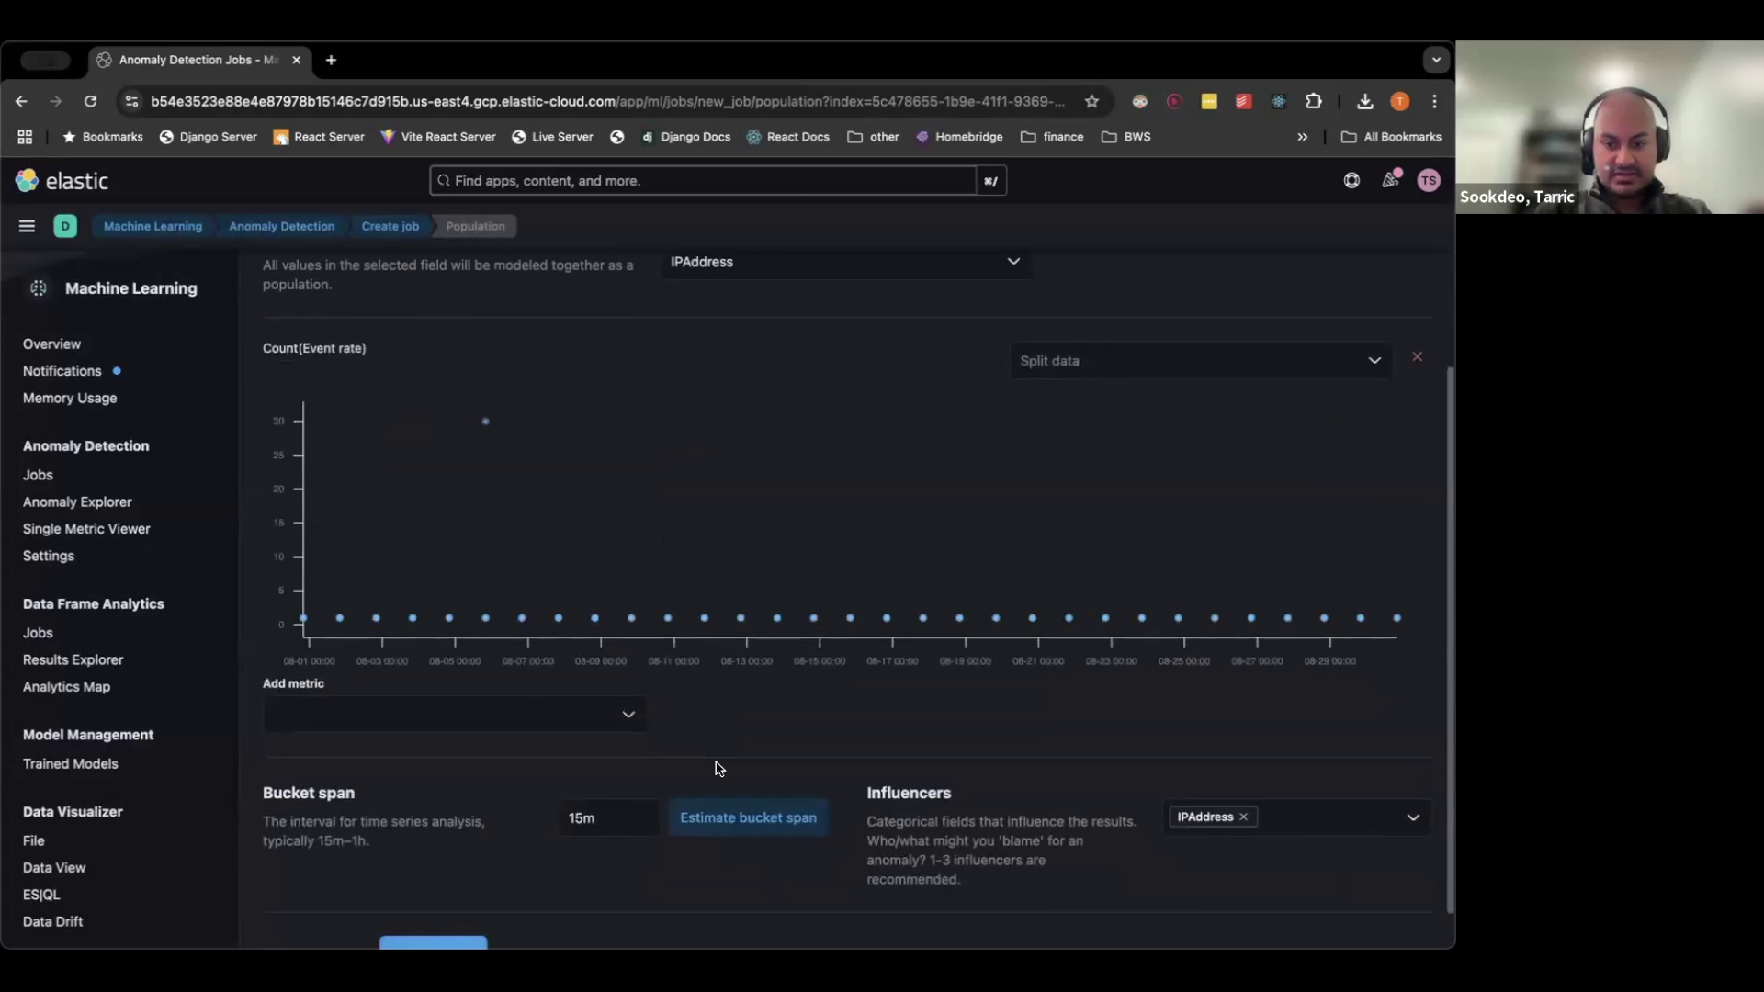
Name the job transaction_example, pass validation and summary, and create and run it.
click(434, 904)
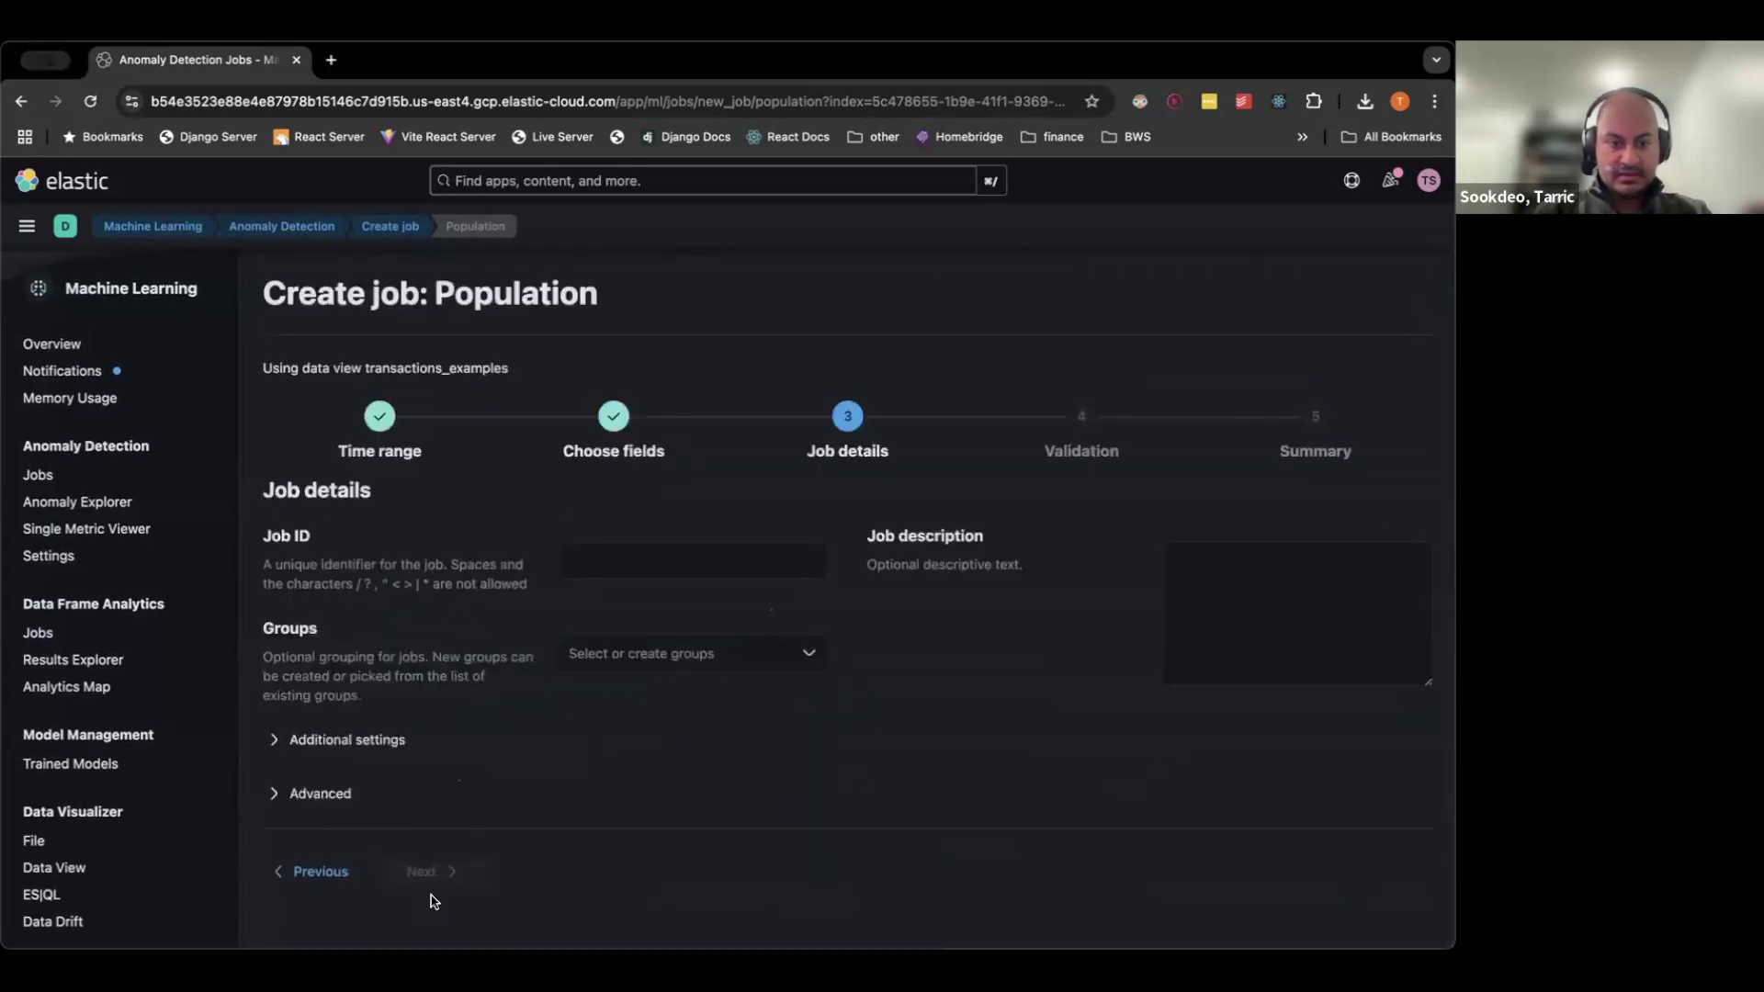
click(571, 562)
text(transaction)
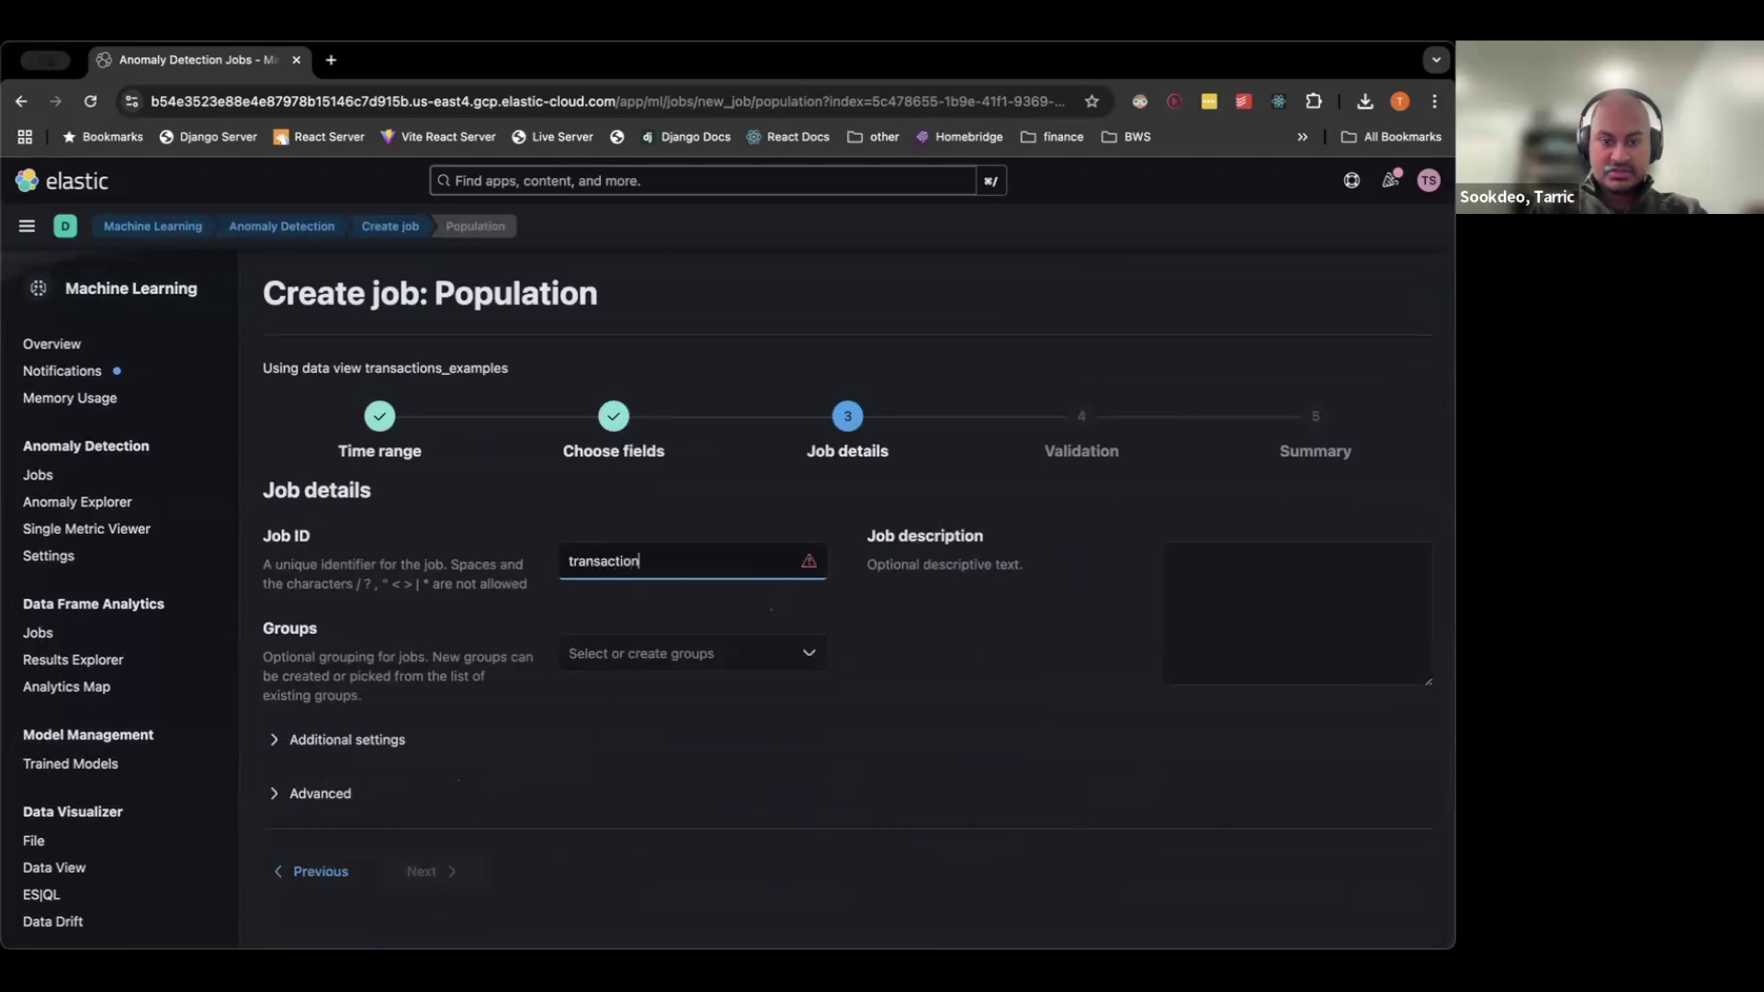
text(_example)
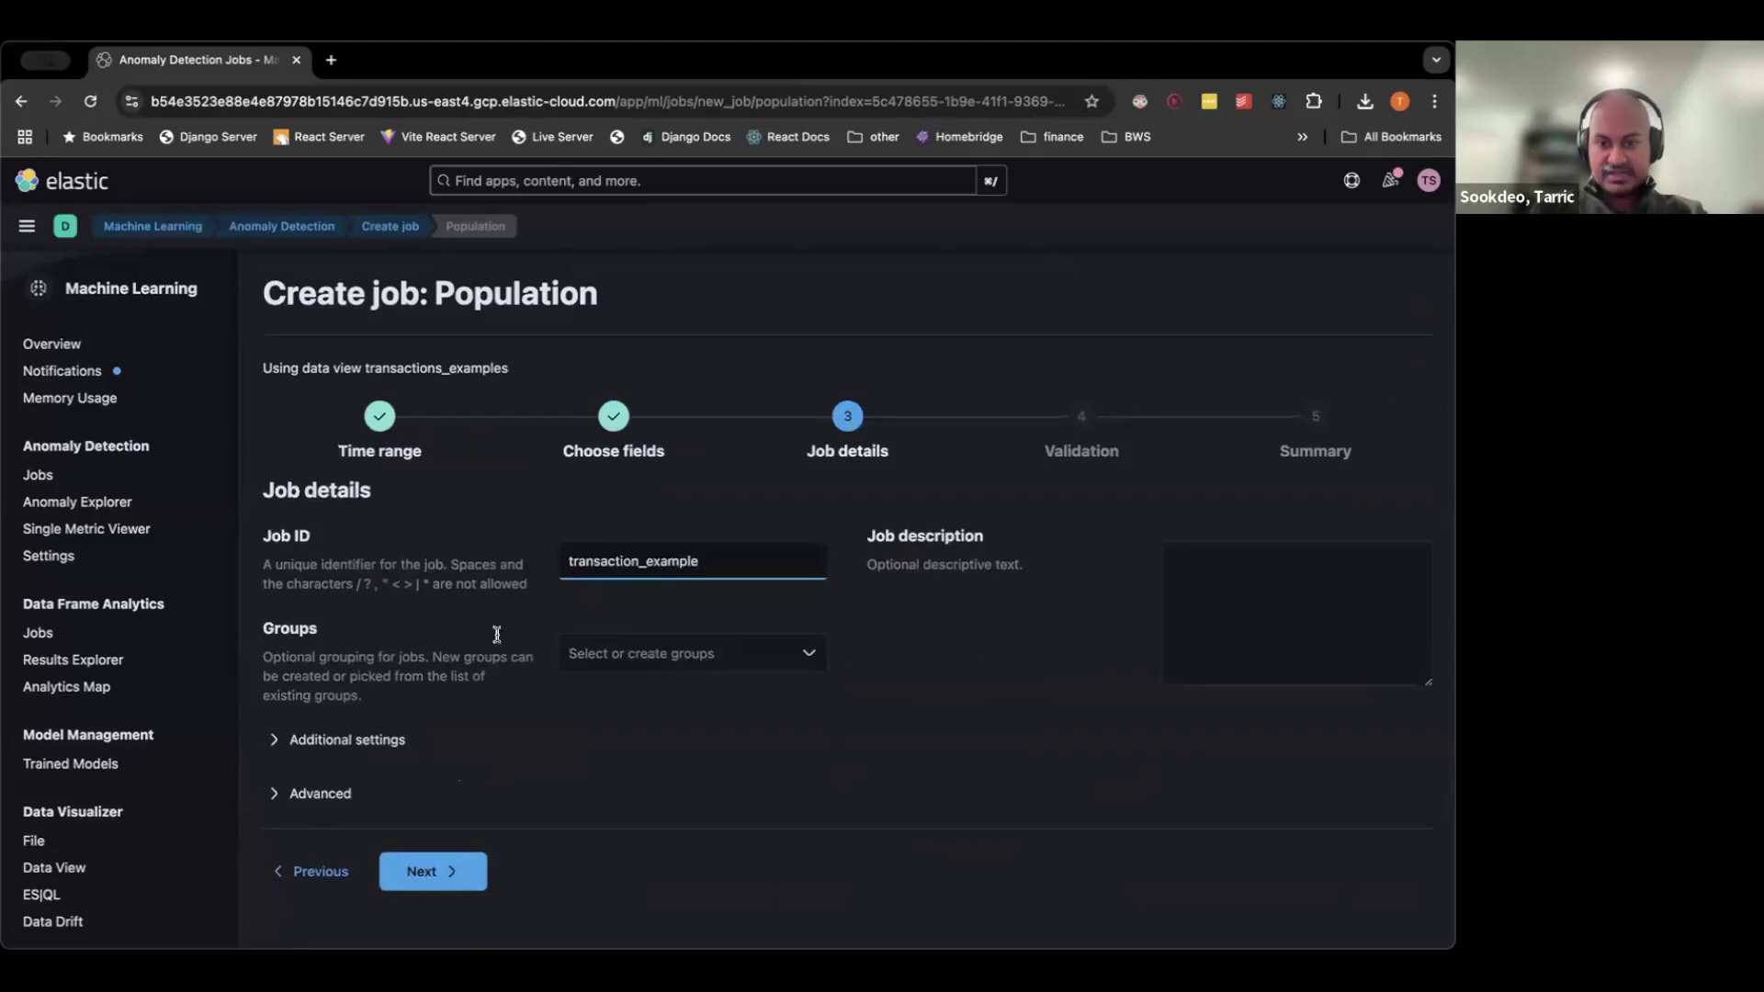
click(431, 873)
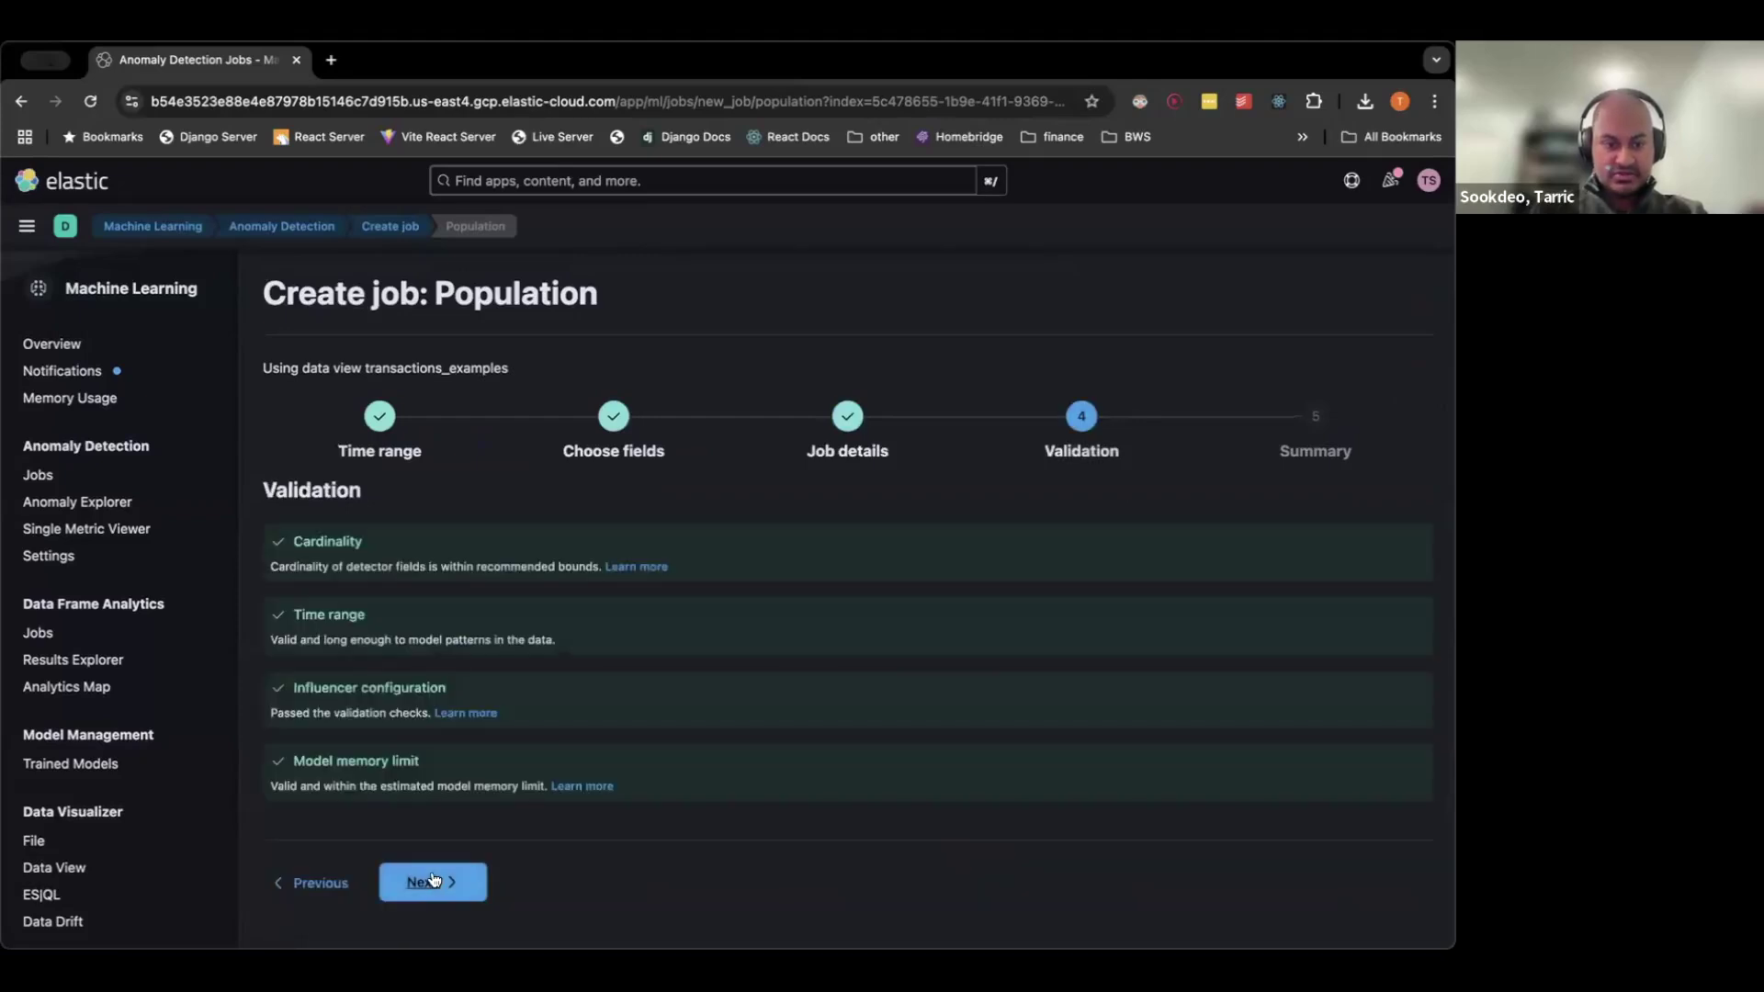
click(431, 880)
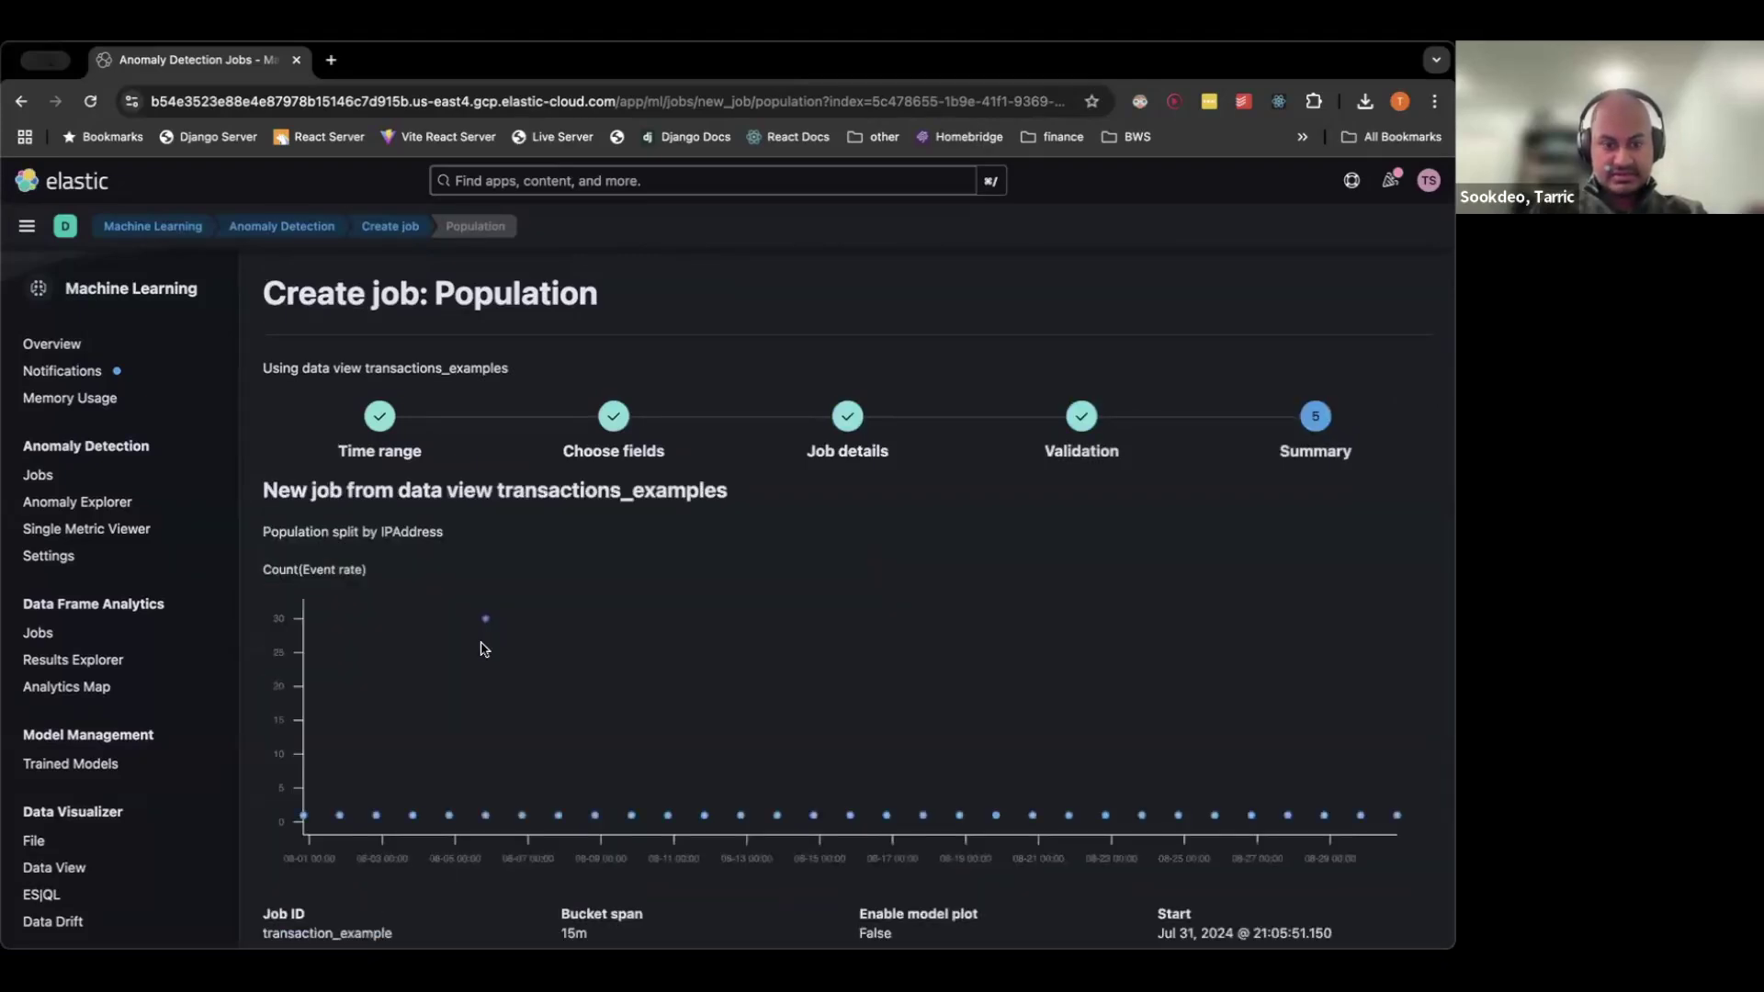
scroll(485, 622, down, 3)
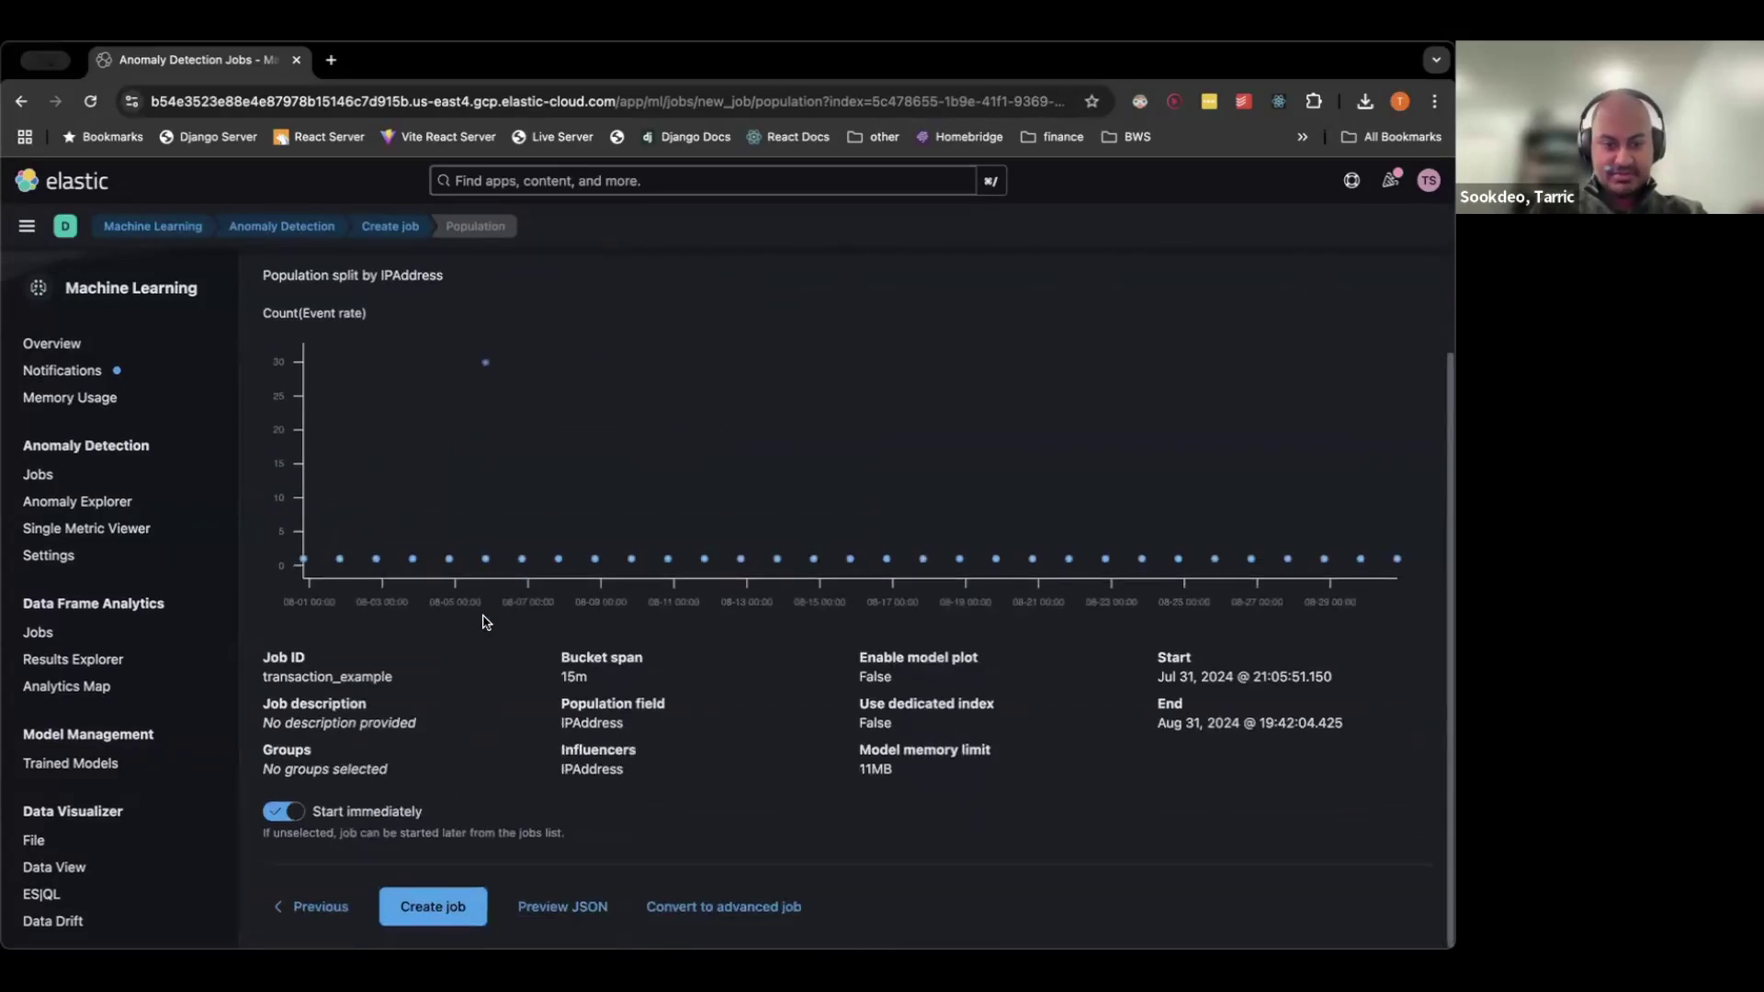
click(442, 907)
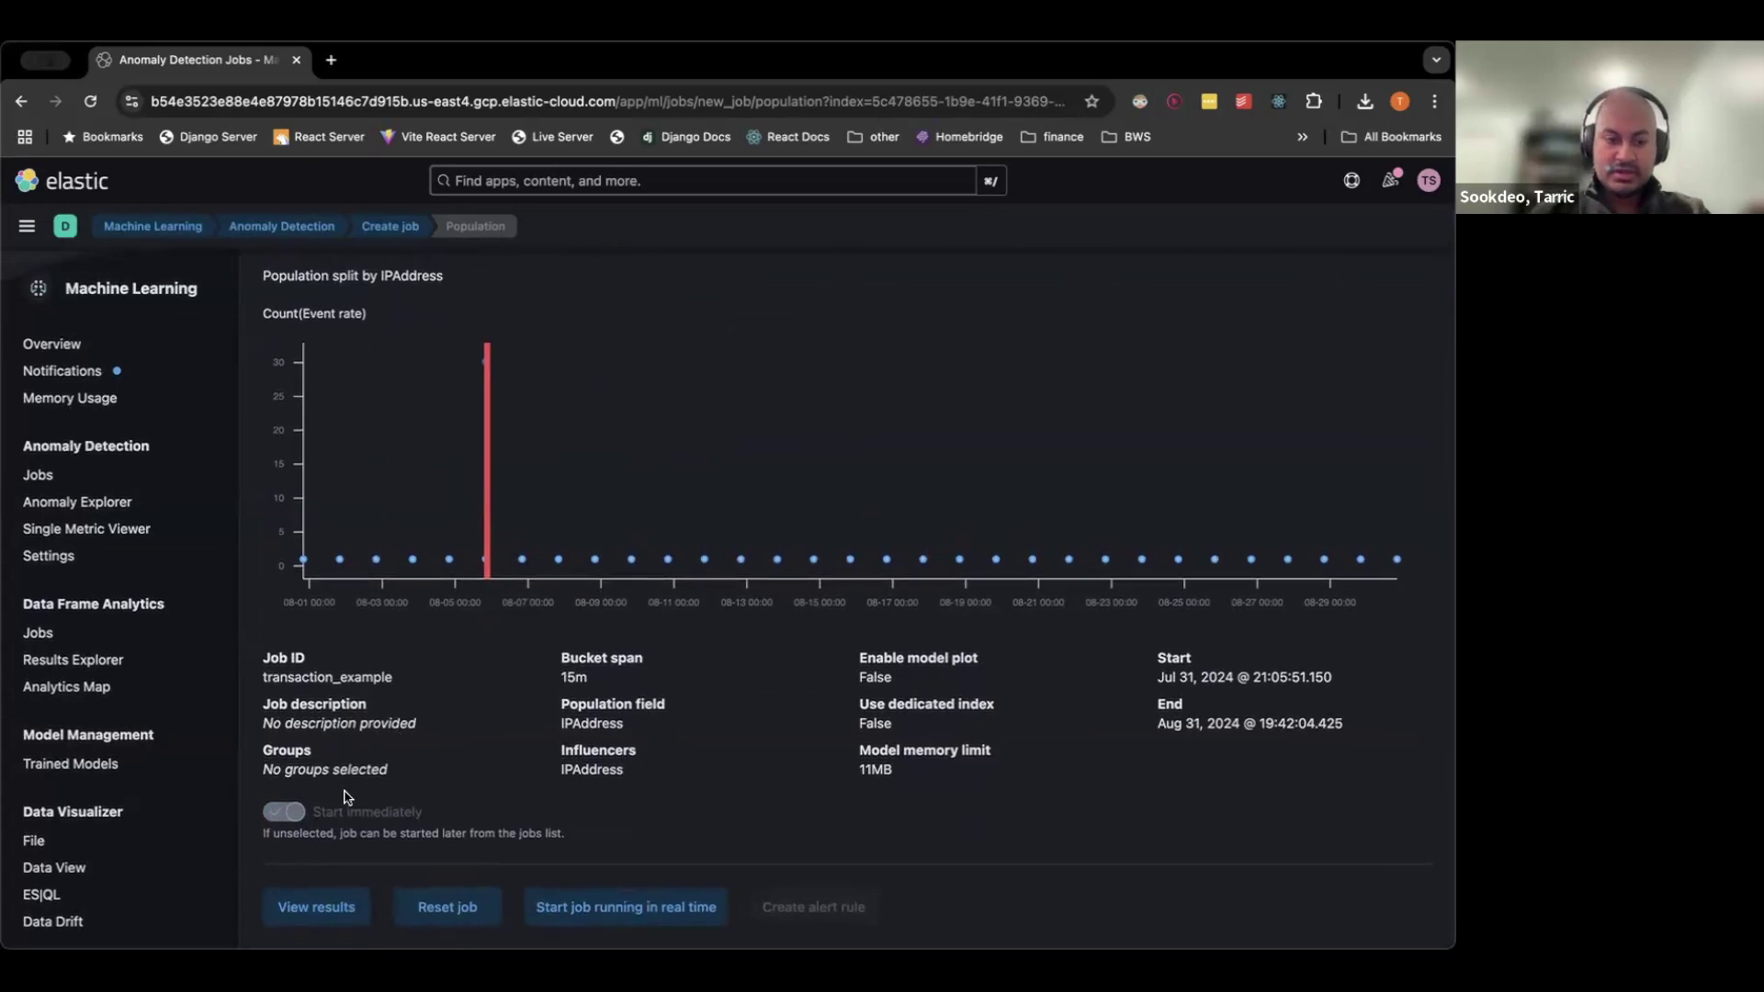
Inspect transaction_example in Anomaly Explorer: three August 5th anomalies scoring 94, 81, 70 for one IP.
click(316, 907)
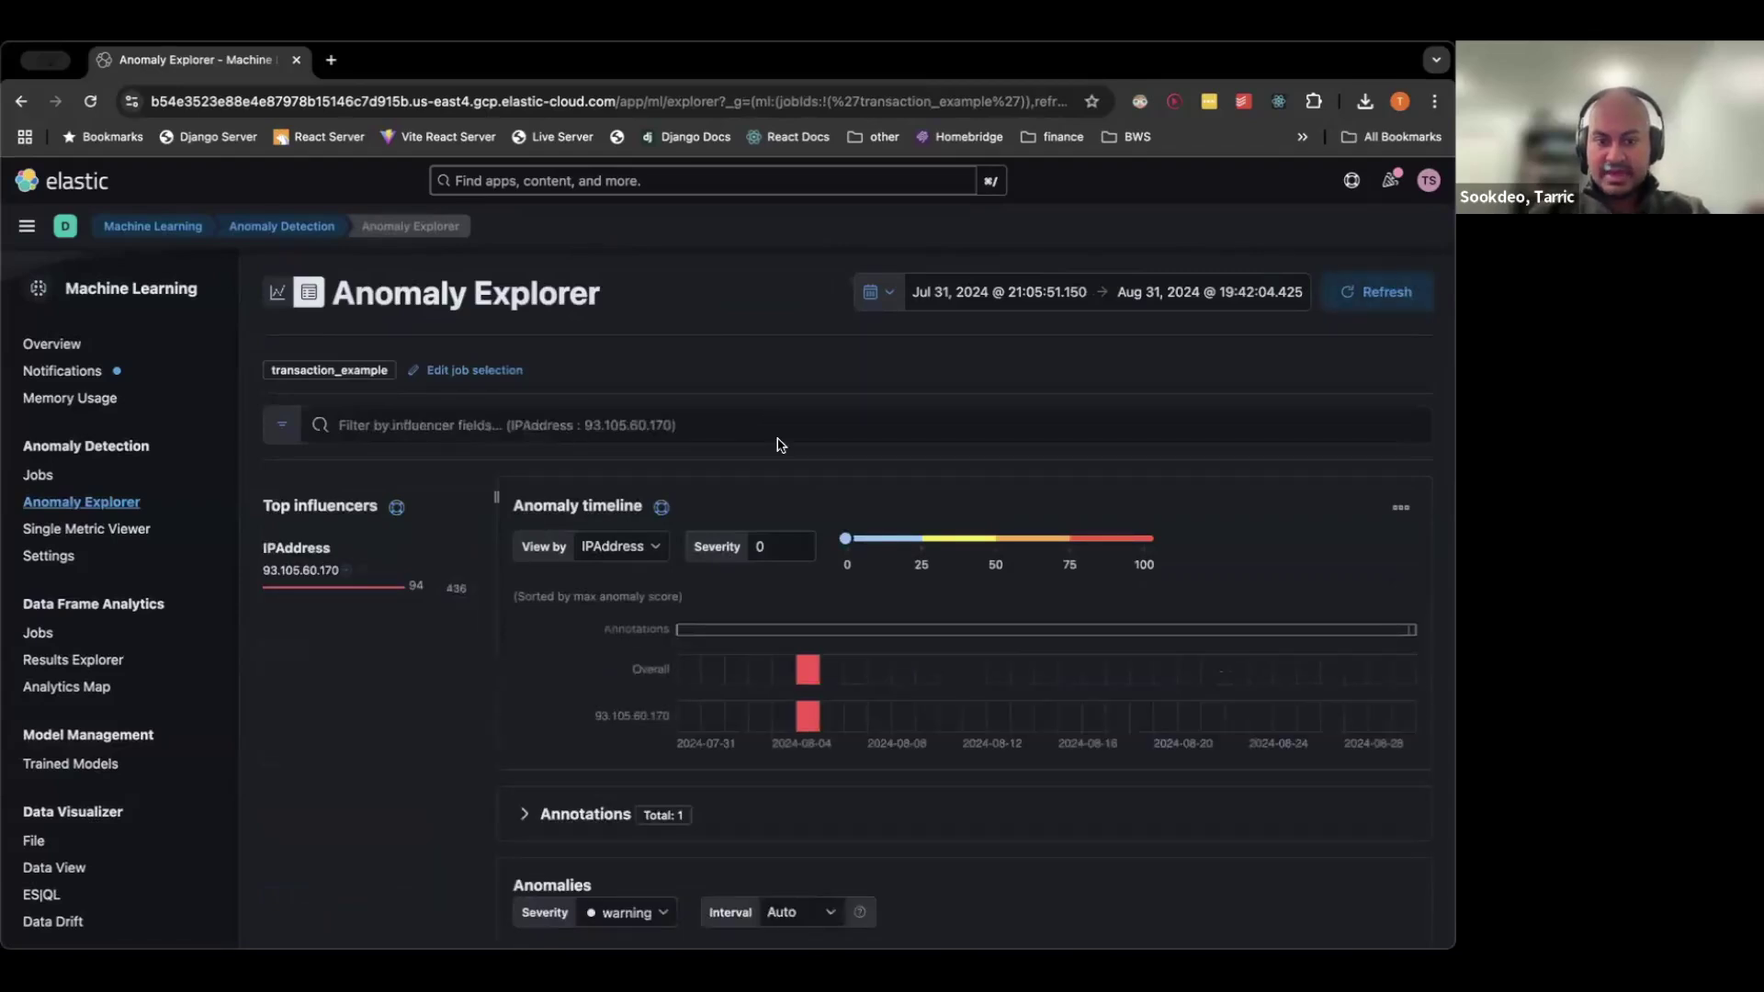
scroll(775, 444, down, 1)
mouse_move(811, 631)
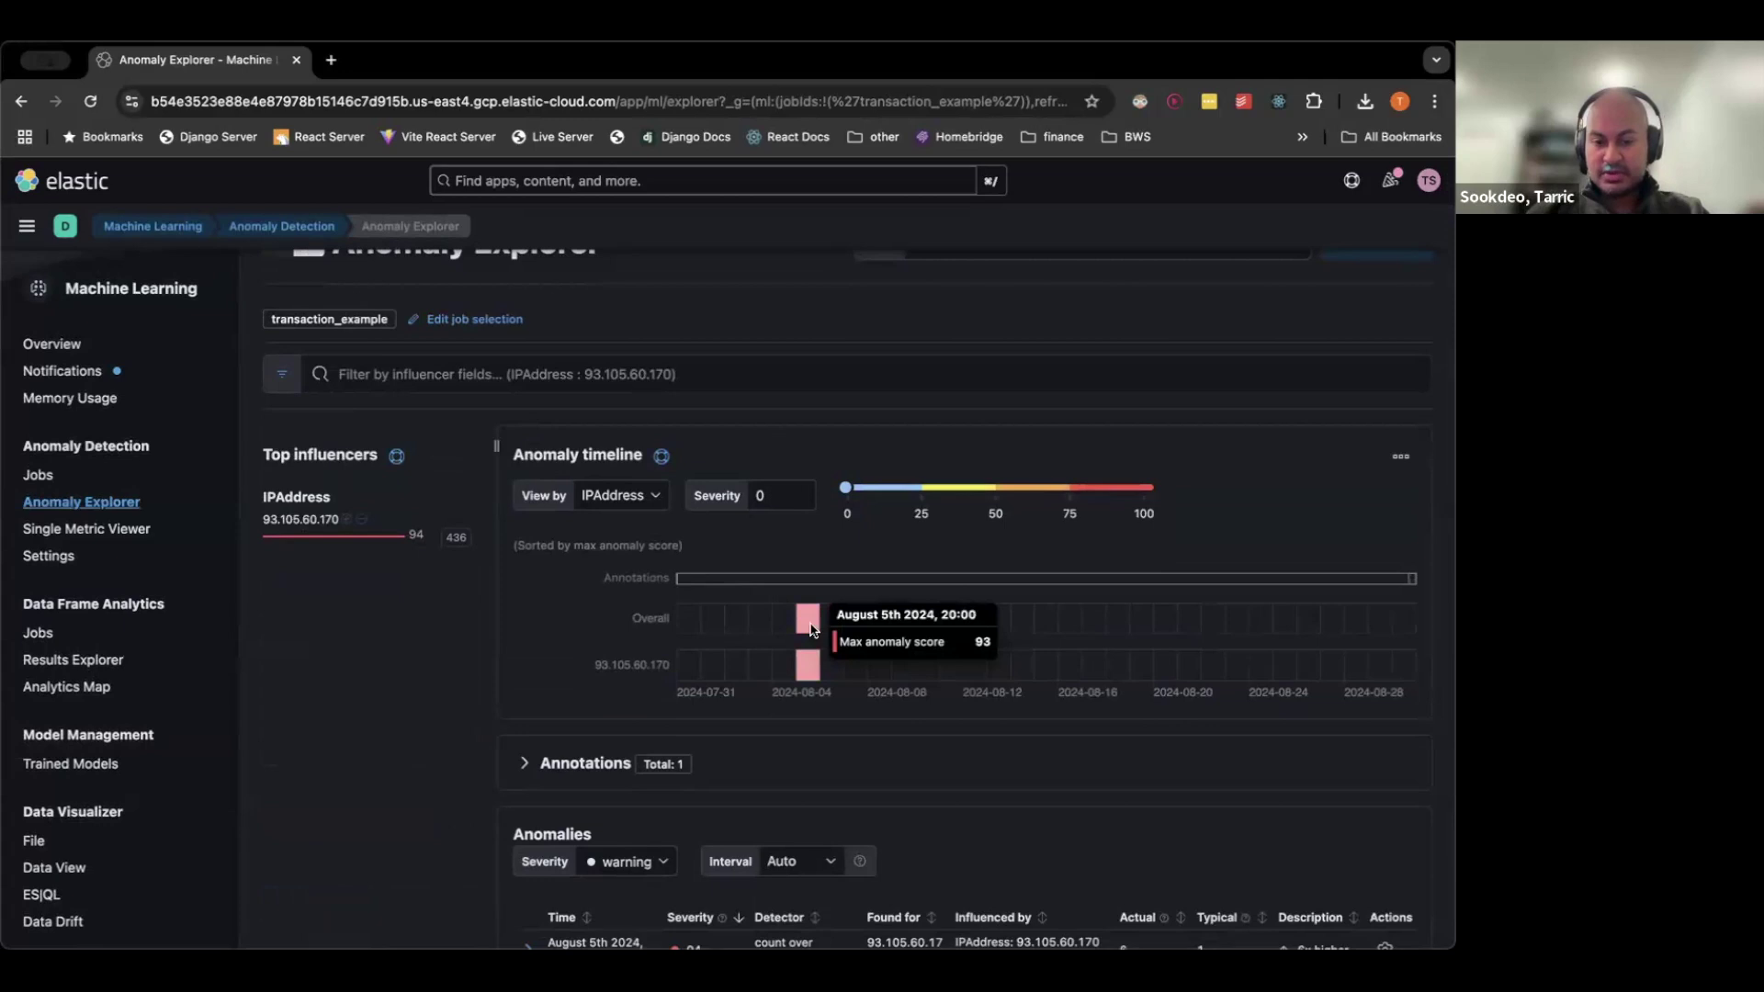
scroll(808, 630, down, 3)
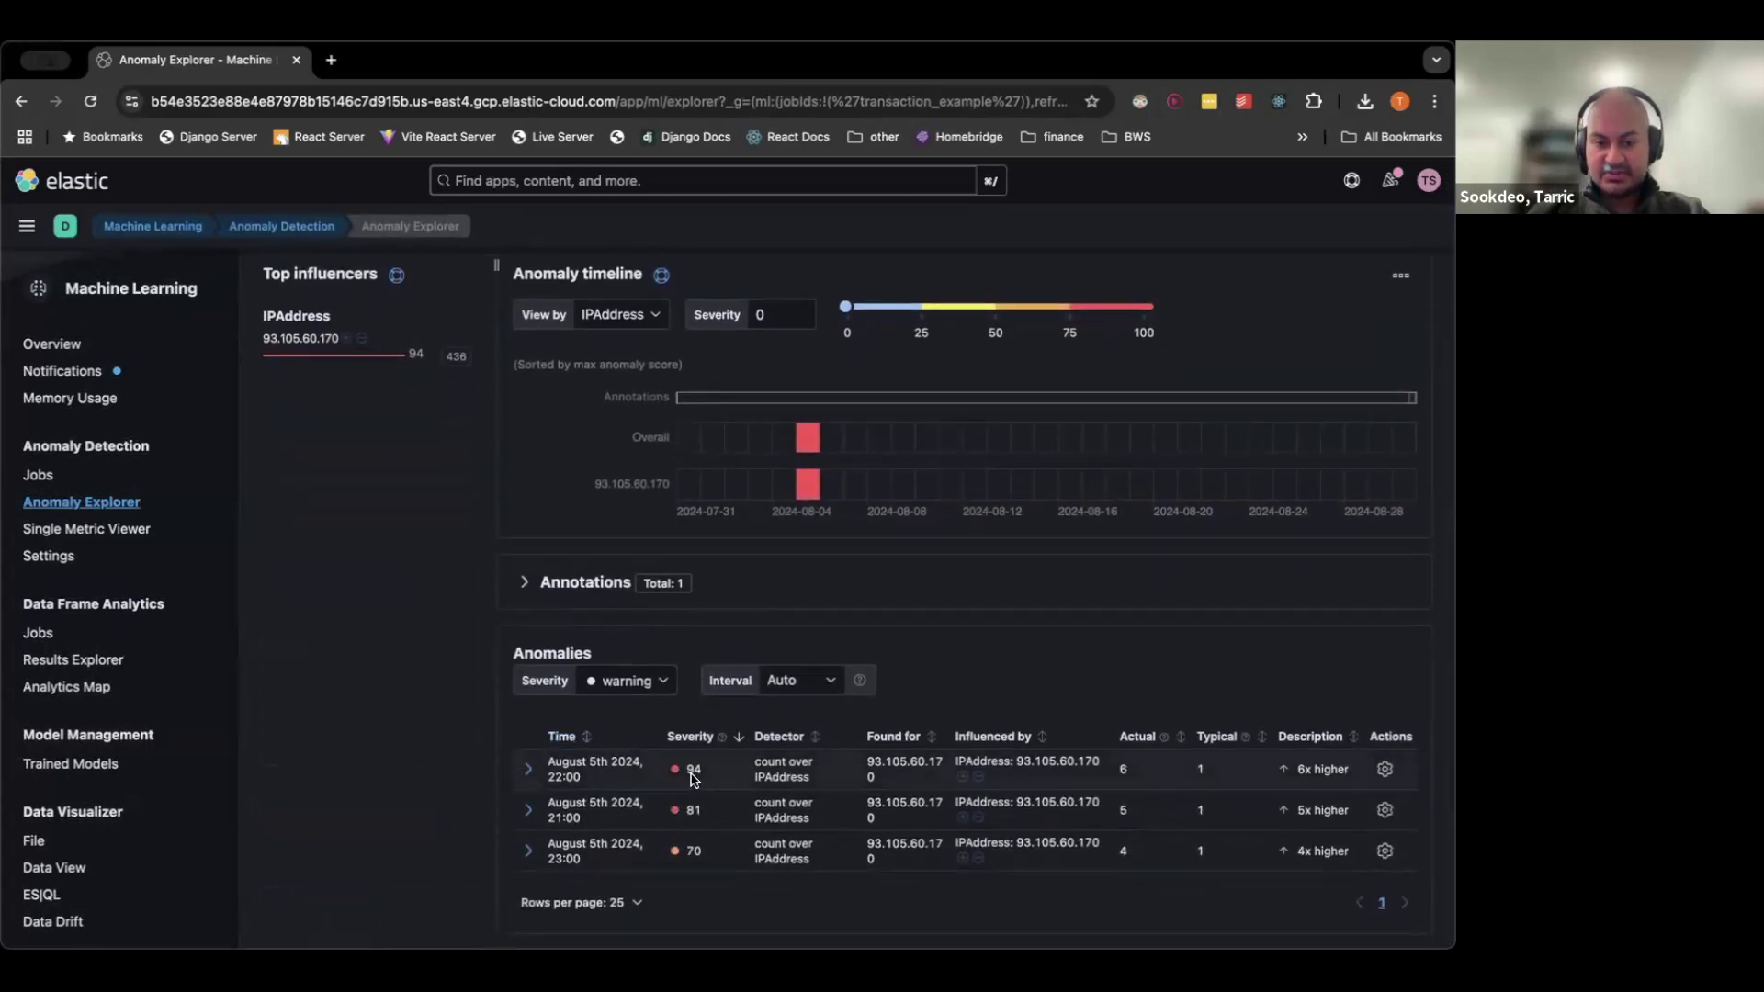
scroll(386, 460, up, 2)
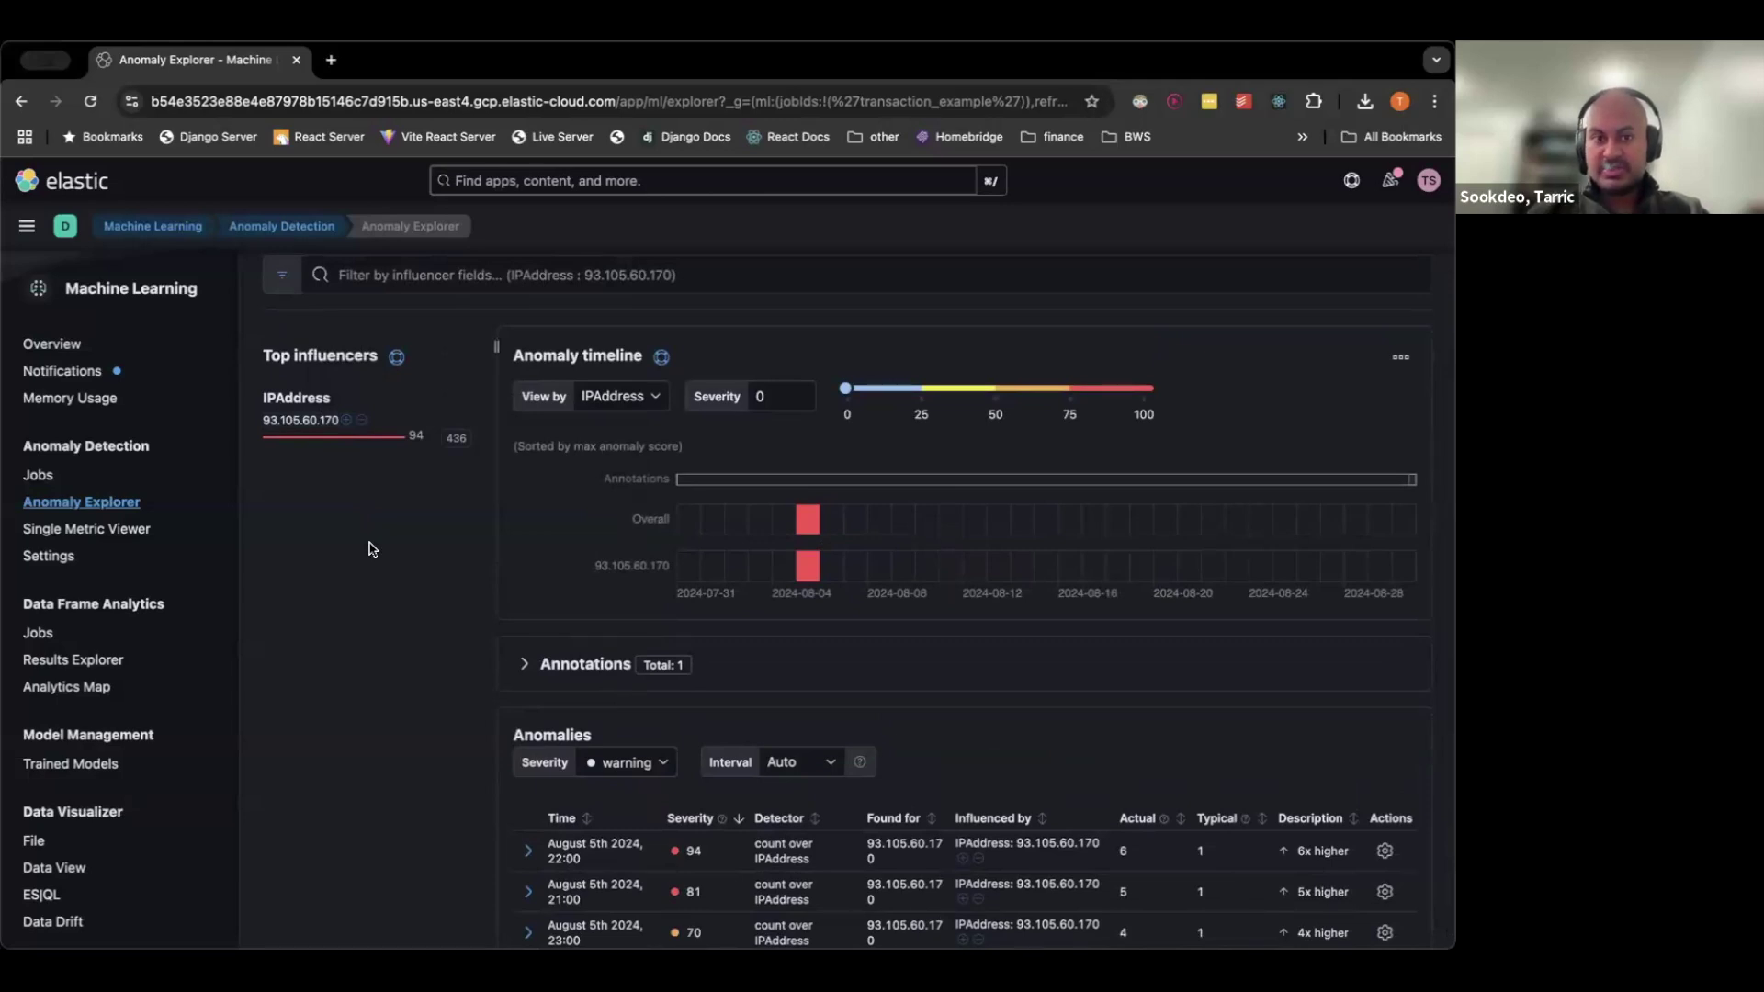
scroll(372, 550, down, 1)
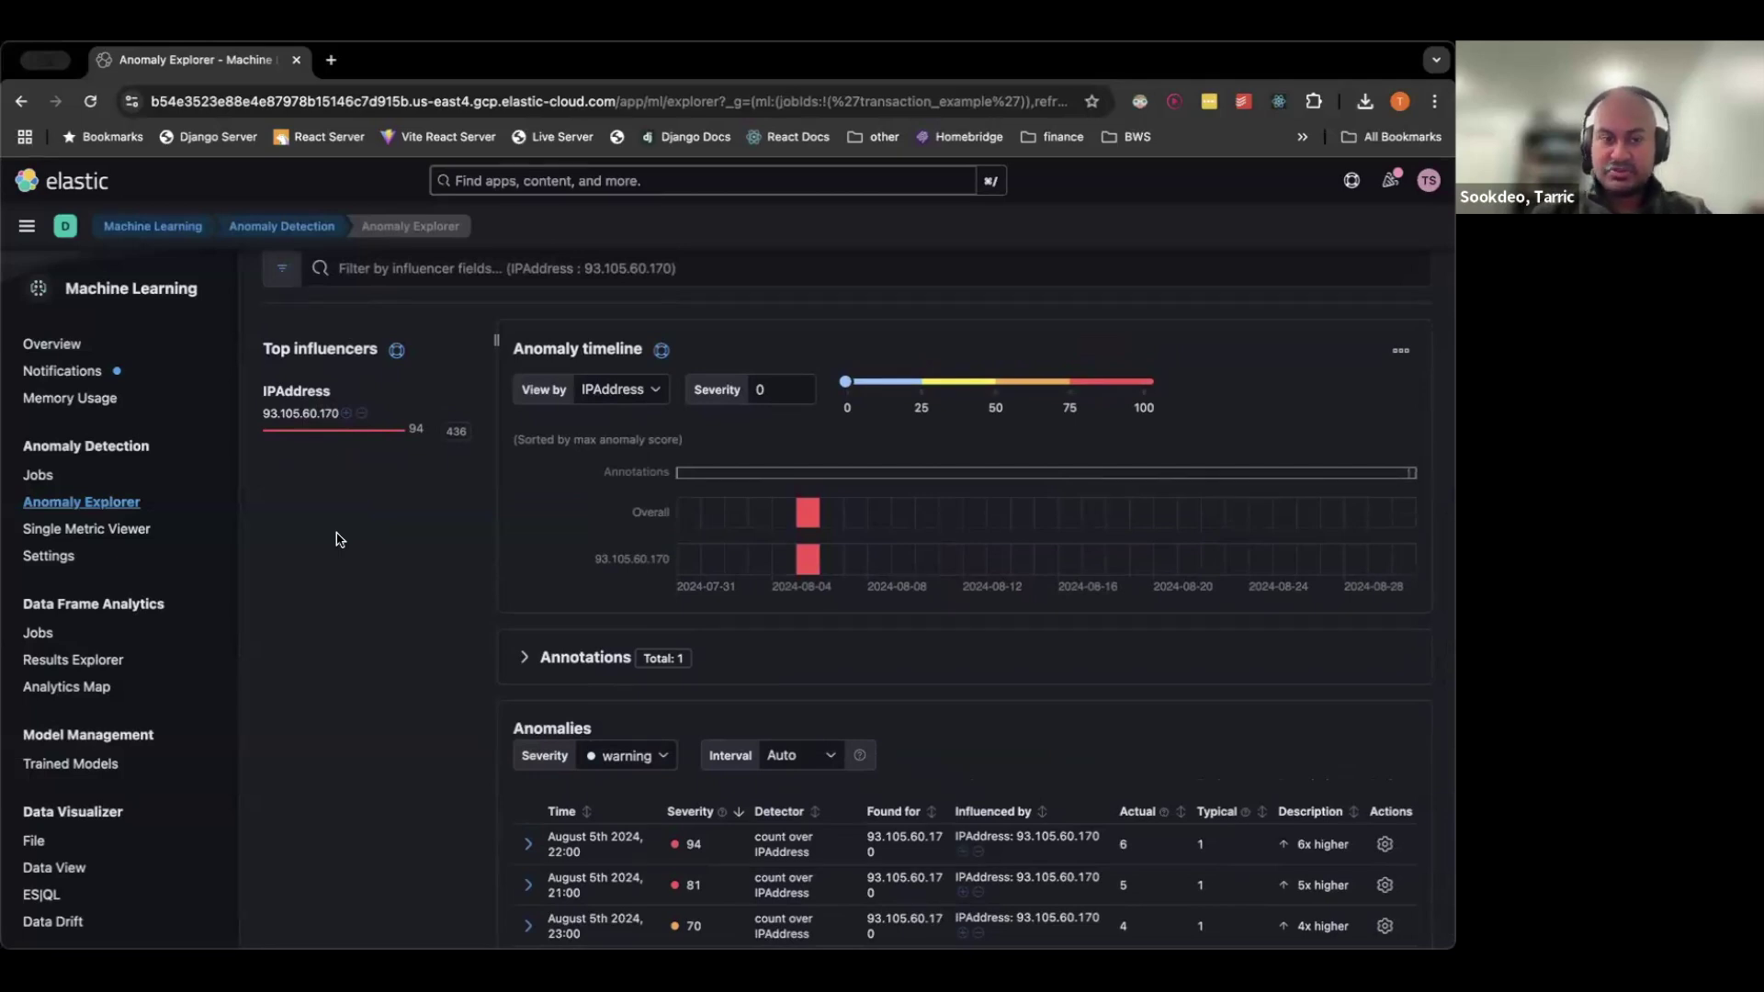
scroll(340, 539, down, 2)
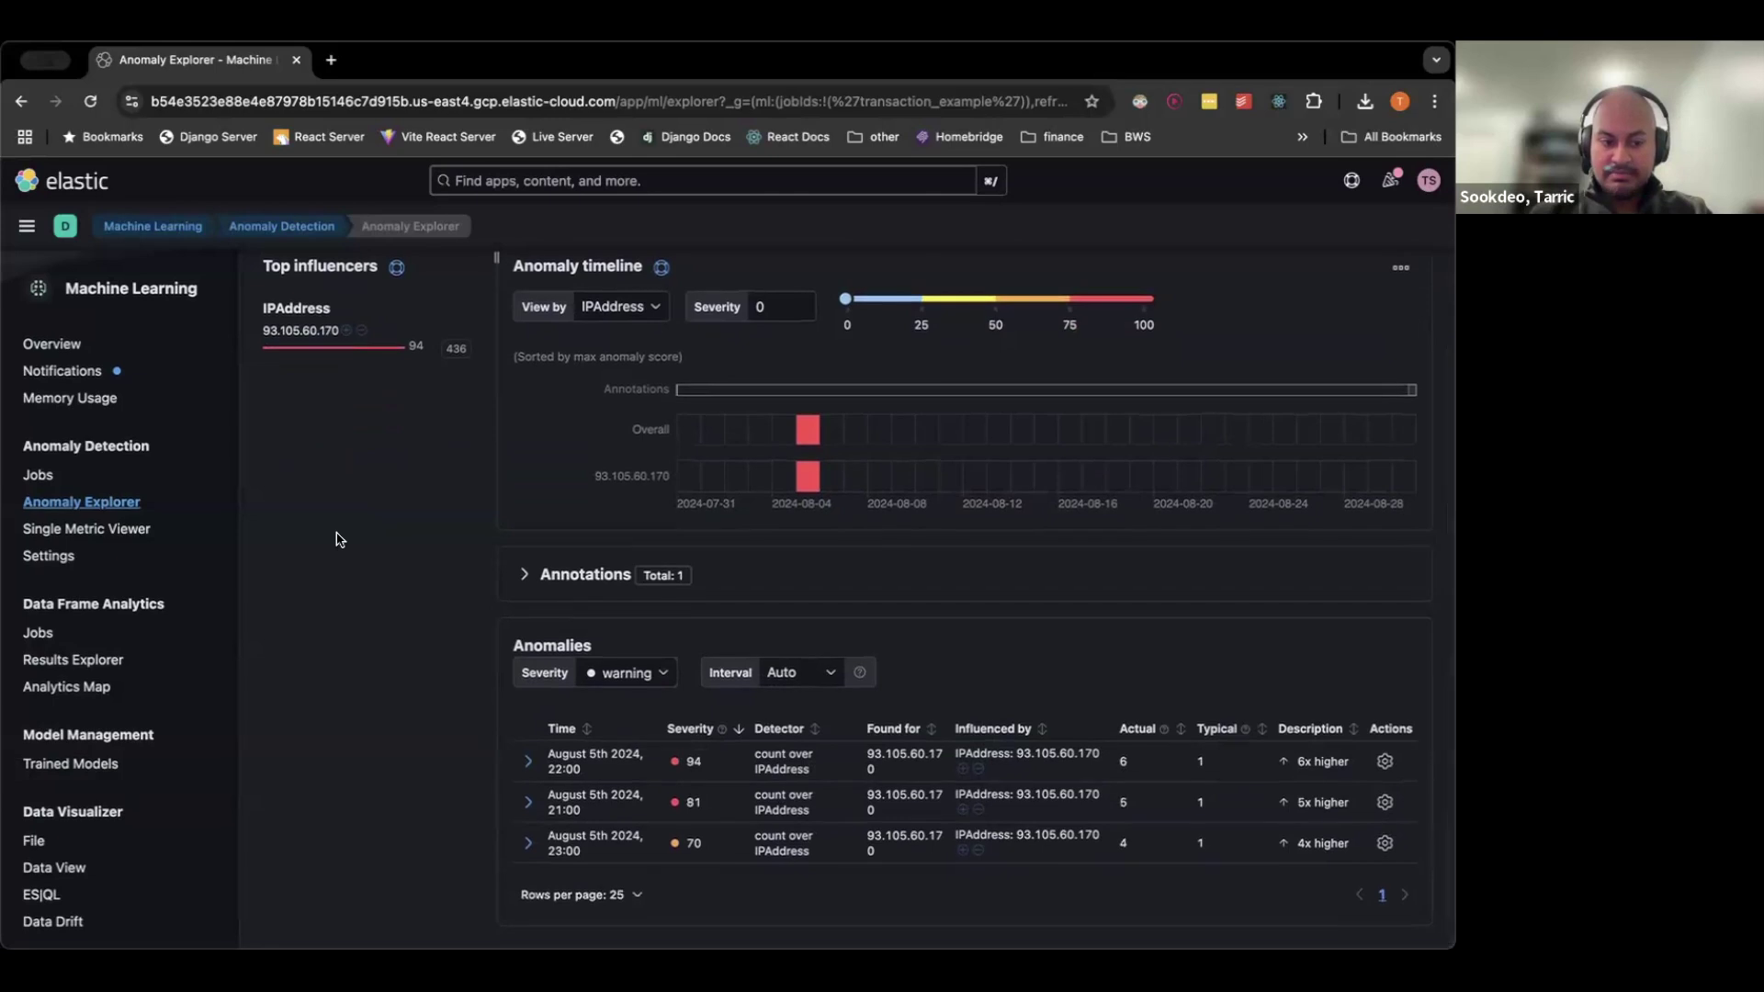
scroll(340, 539, up, 5)
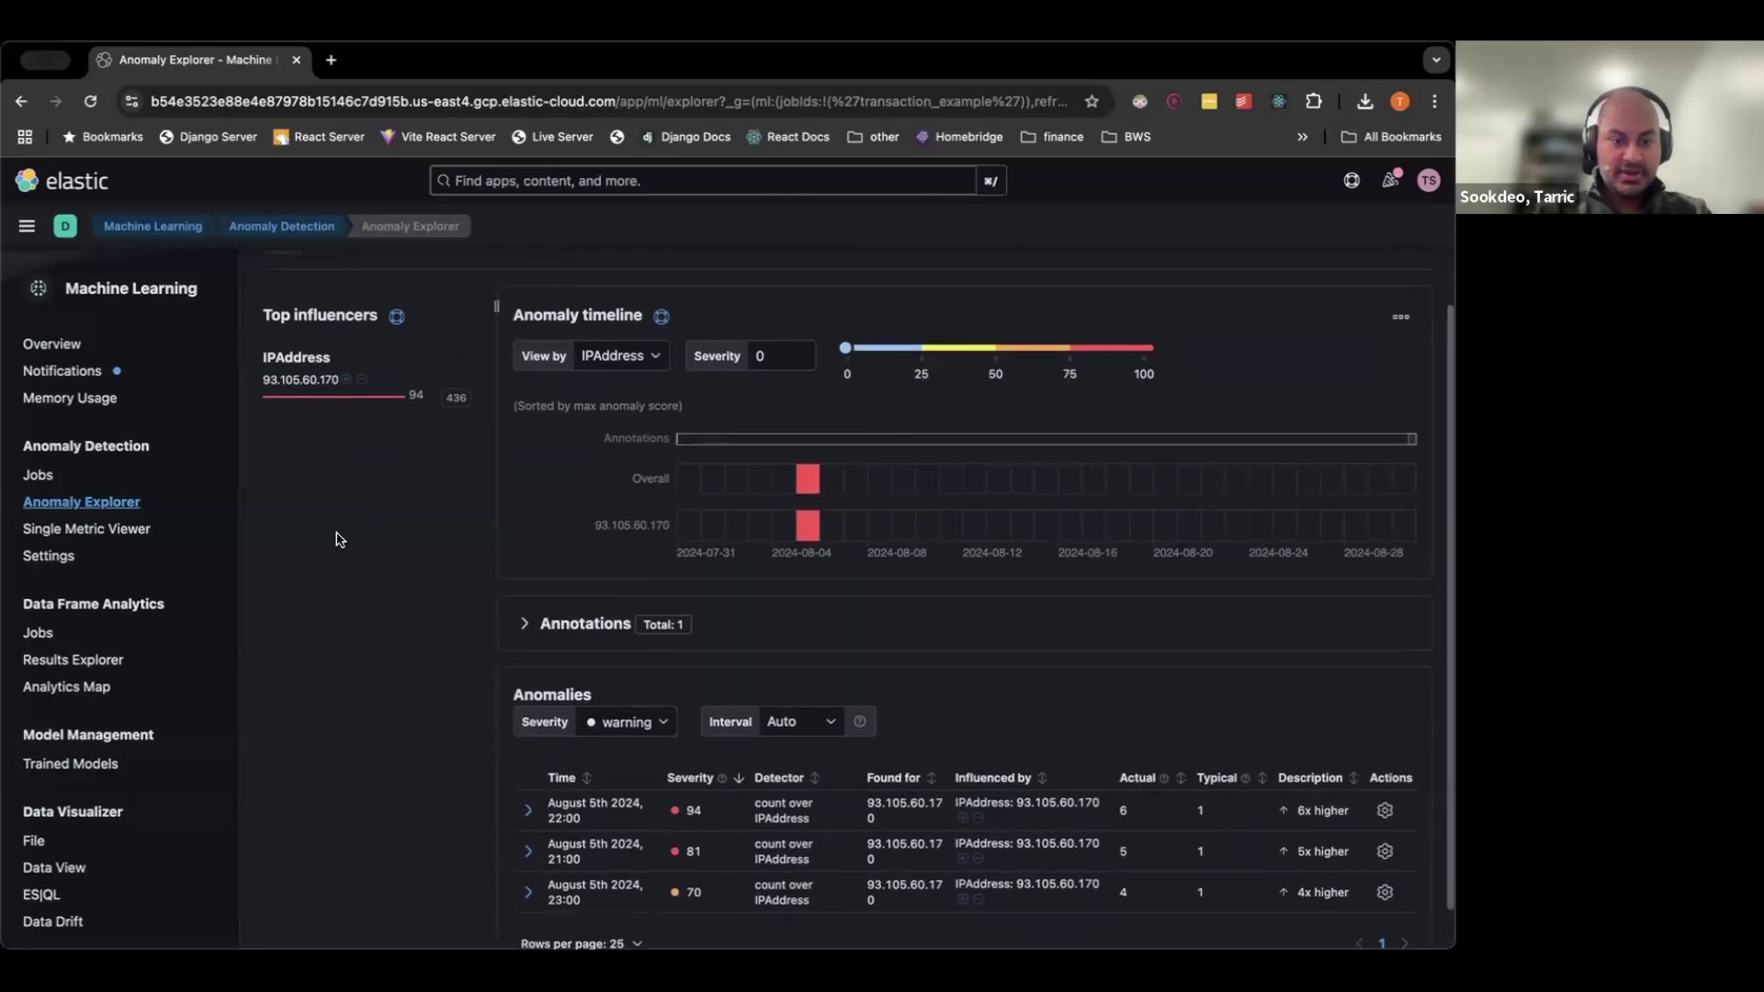